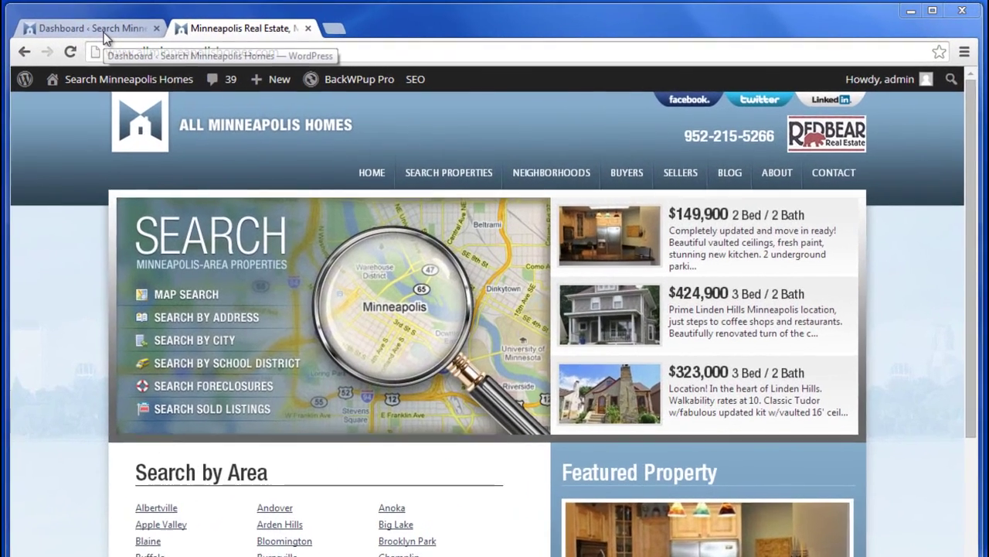
- Switch to the real estate site's WordPress admin Dashboard tab
left_click(184, 28)
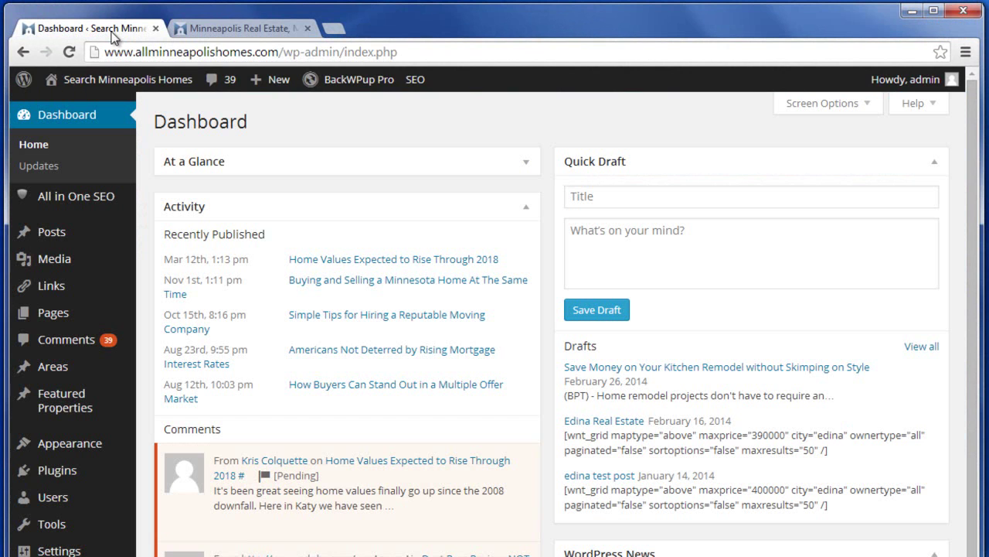
mouse_move(51, 232)
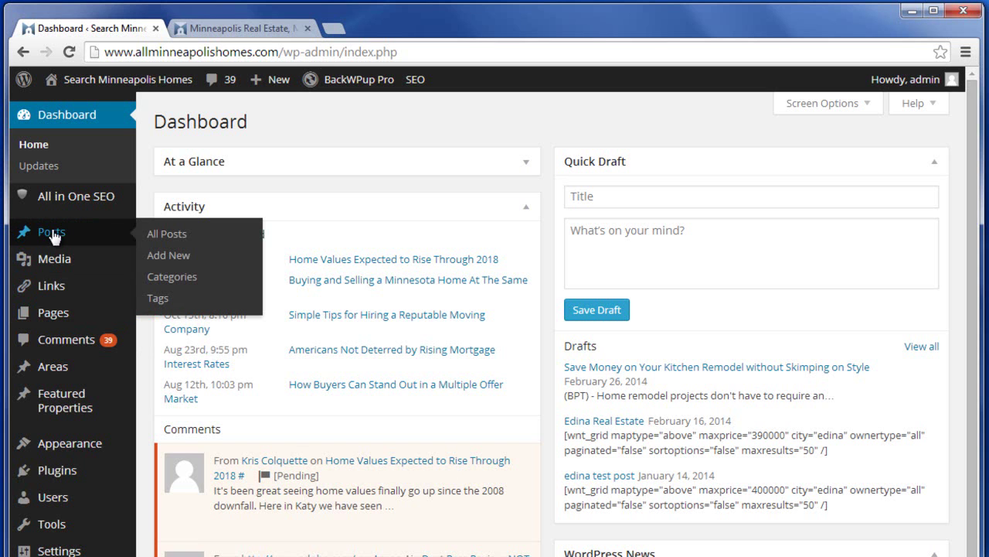
- Start a new post titled 'Edina Homes For Sale $300k-$400k' and paste the Edina paragraph into its body
left_click(163, 259)
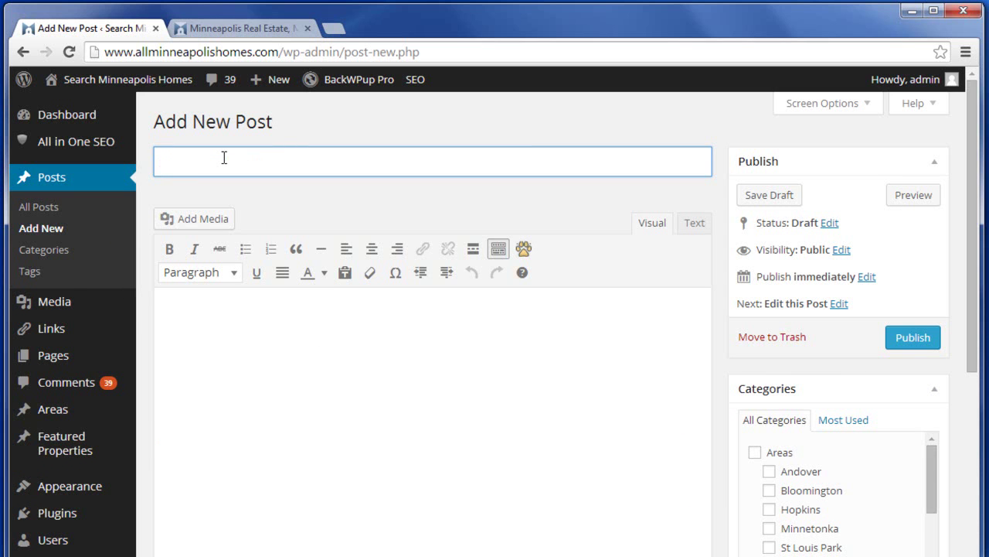
type("Edina Homes F")
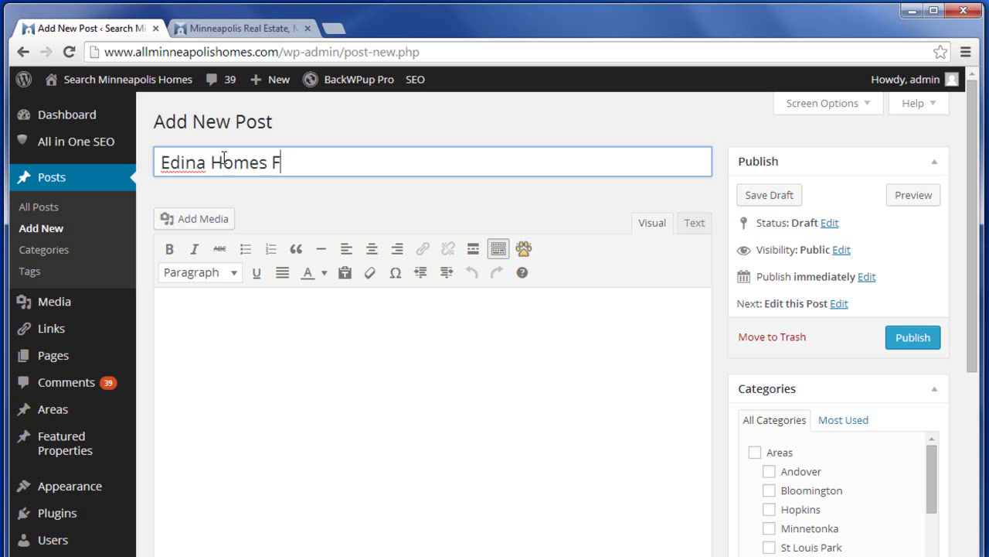
type("or Sale $")
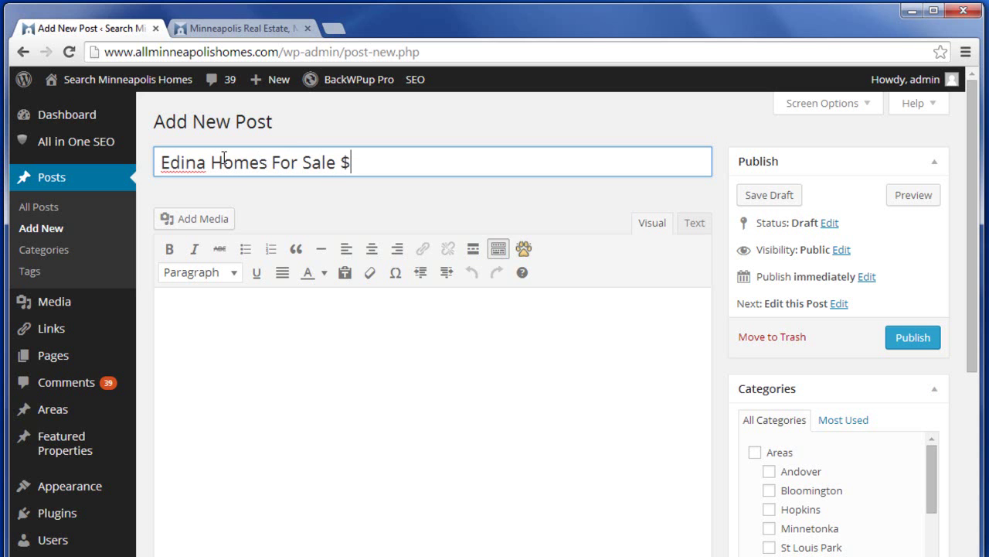
type("300k-$4")
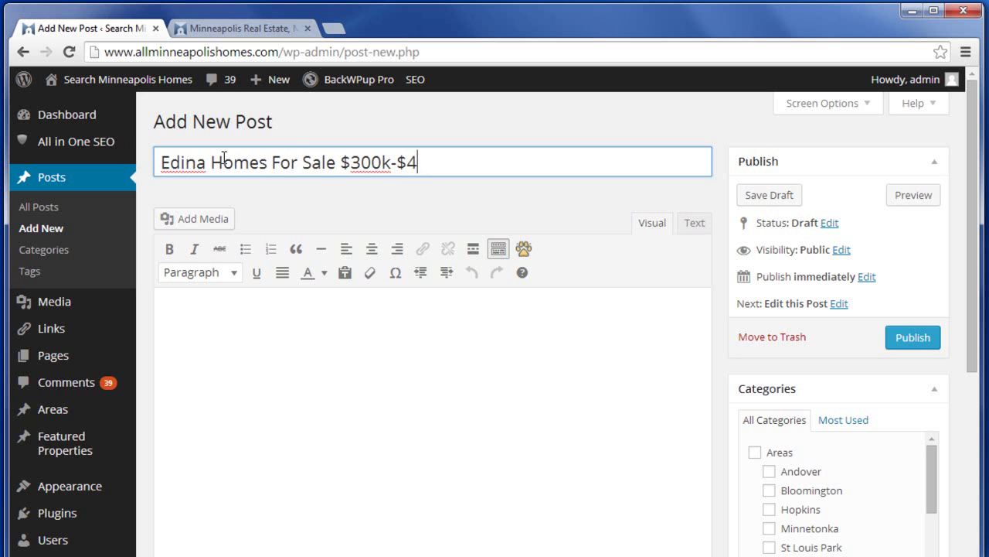
type("00k")
left_click(207, 340)
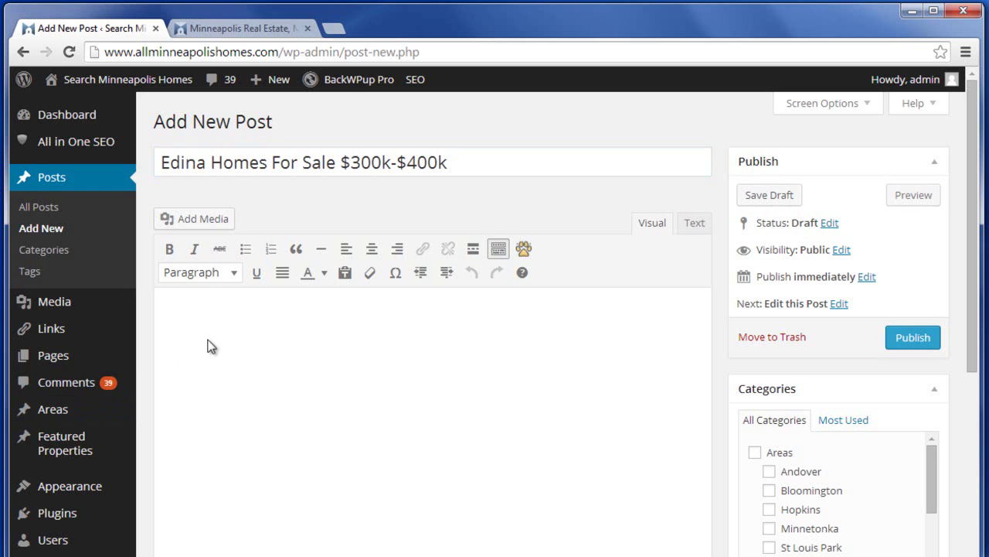
type("With  47,000 residents Edina is home of the Edina Country Club, Minikahda country club, International Dairy Queen and Southdale shopping center the first climate-controlled fully enclosed mall in the United States.  Other shopping centers include Galleria, Yorktown, and Centennial Lakes Plaza.   Real estate in Edina is so close to Minneapolis but still boasts that small town feel with its small town shops located at 50th Street and France Avenue.  Edina real estate is home of almost 40 parks and recreation facilities, including Braemar Arena, Braemar golf course, Arneson Acres, Centennial Lakes Park, Edina Aquatic Center, Edina Art Center, and Edina Senior Center.  Not to mention, just blocks away are the shops of Excelsior and Grand including Mccoys Public house, Panera Bread, and Trader Joes to name a few.")
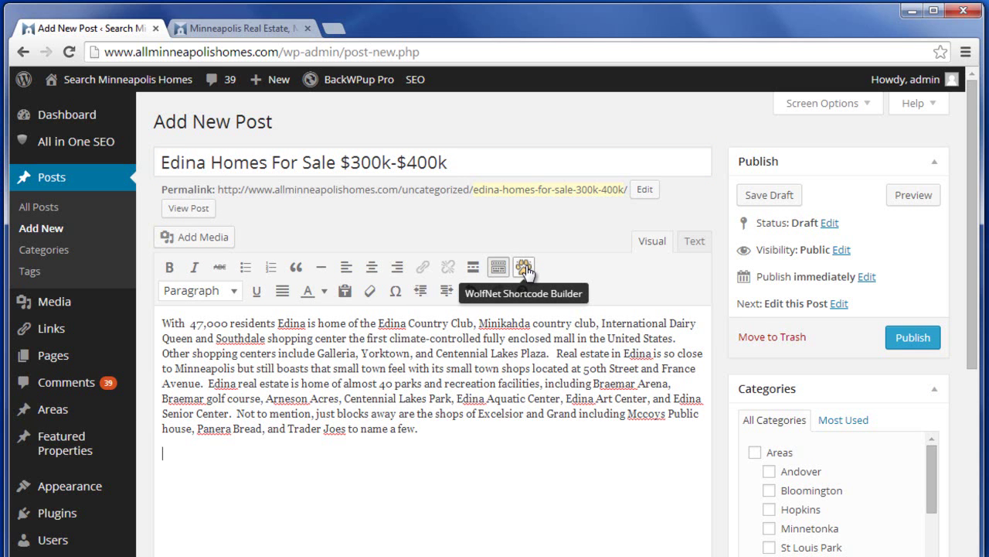
- Insert a WolfNet quick search shortcode titled 'Edina Quick Search' below the paragraph
left_click(524, 267)
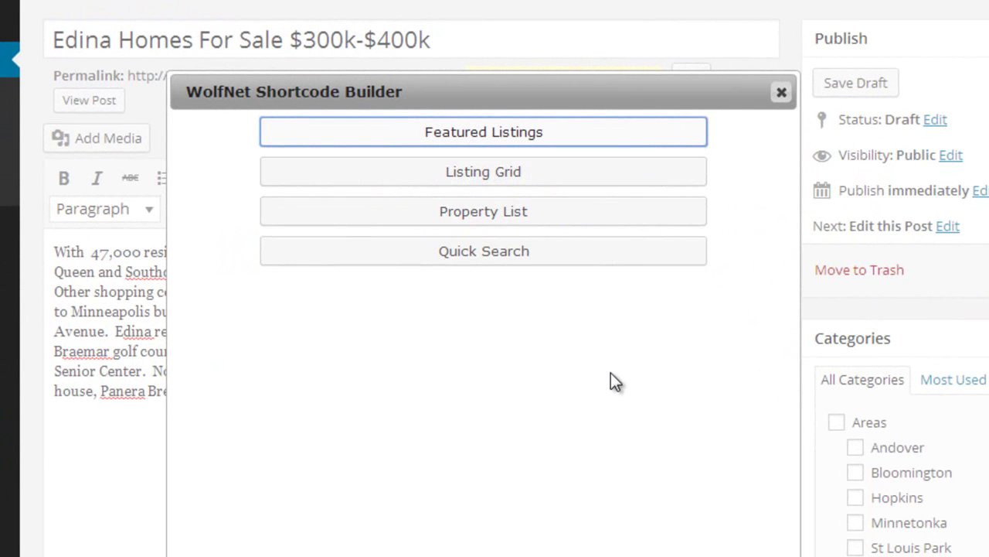
left_click(539, 254)
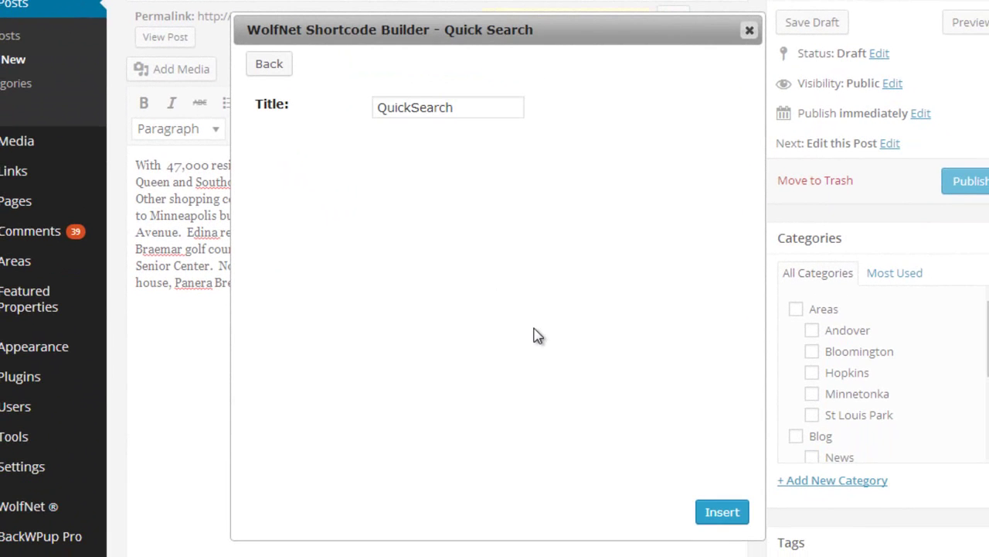
left_click_drag(490, 107, 303, 110)
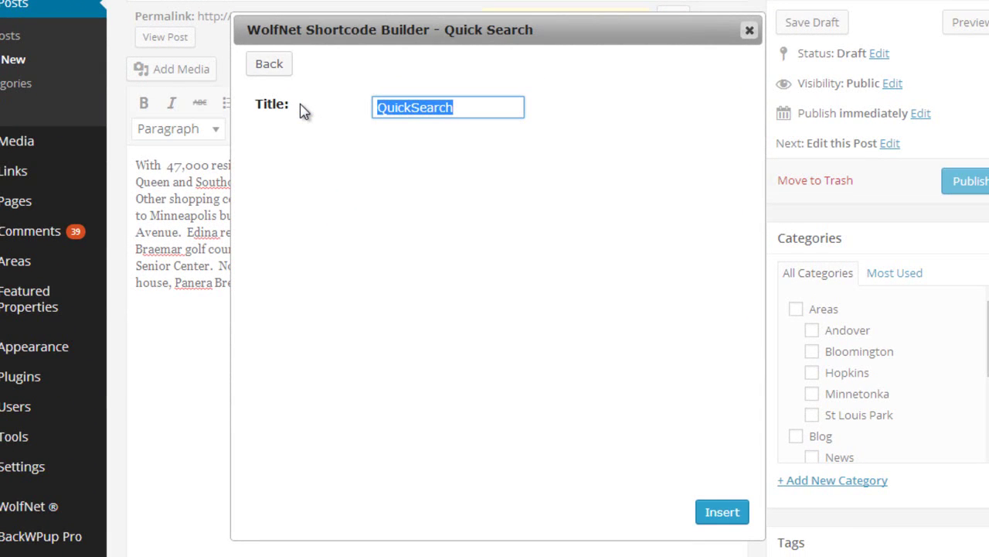
type("Edi")
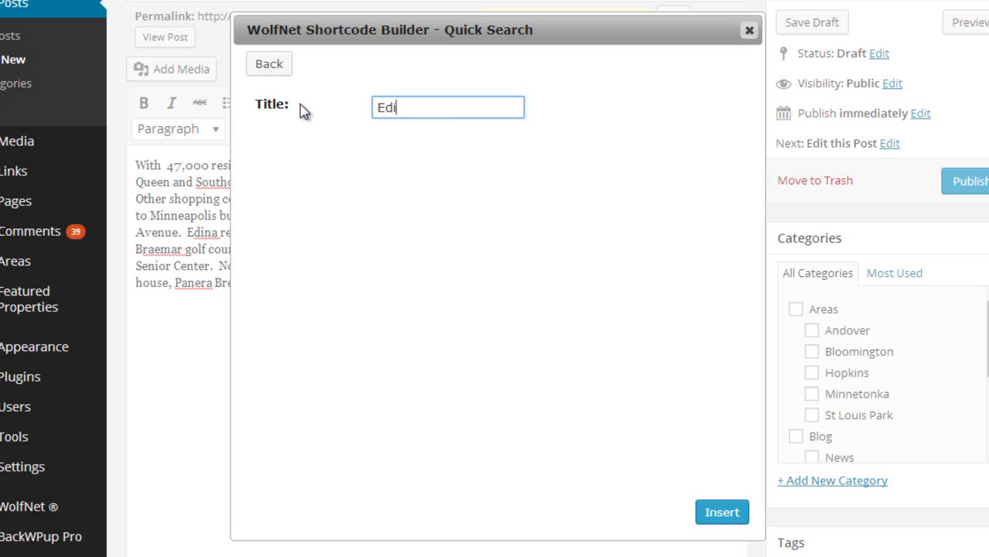
type("na Quick")
type(" Search")
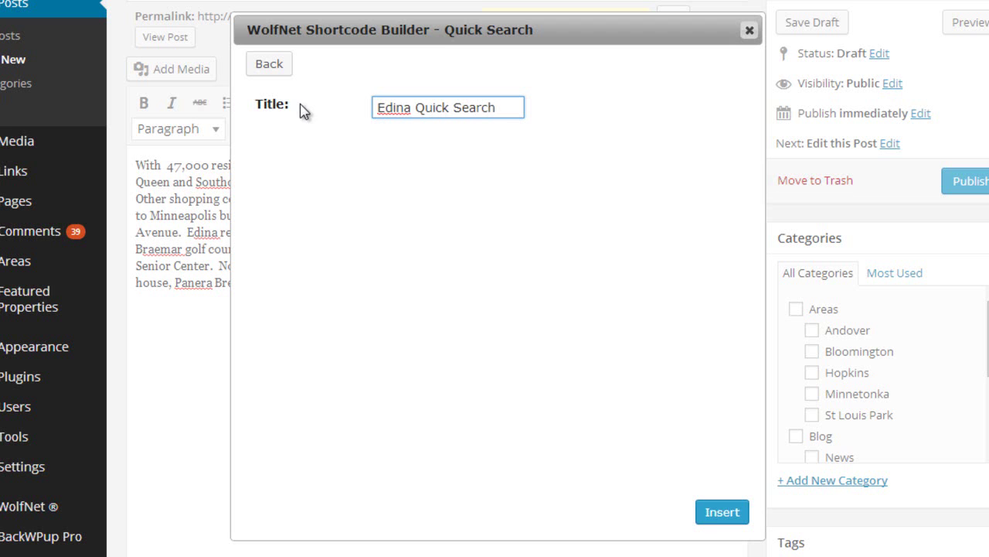
left_click(713, 516)
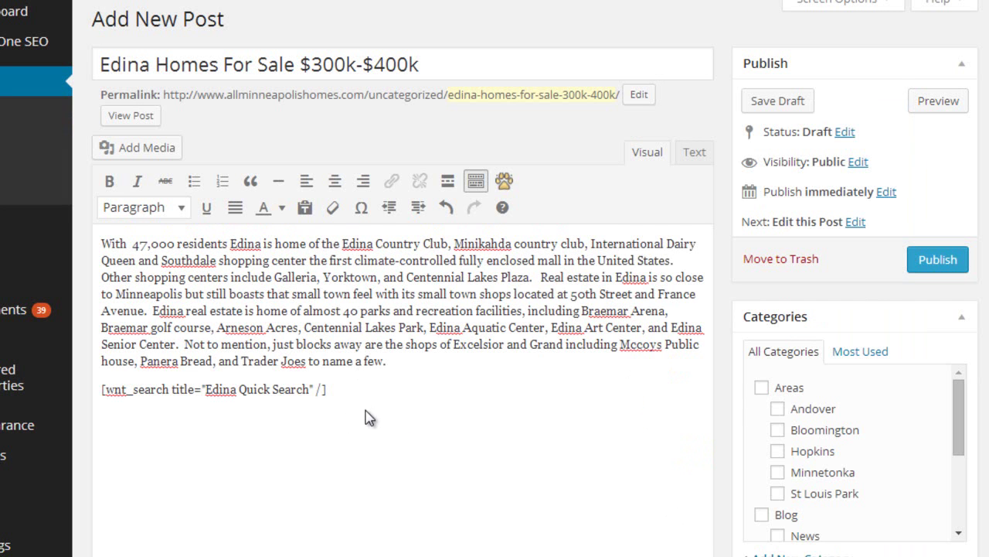
- Add an empty paragraph below the quick search shortcode
key("Return")
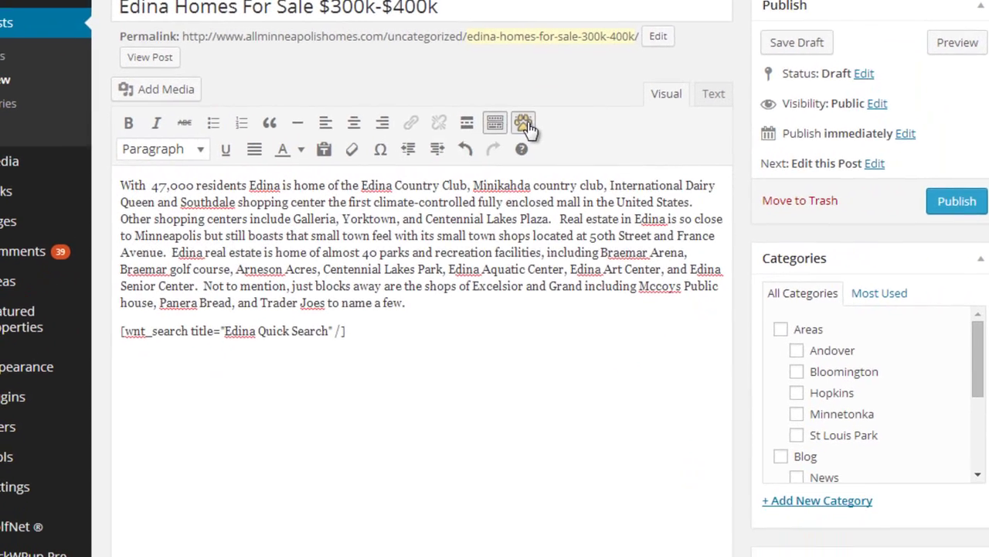
- Open the WolfNet builder's Property List form in Basic mode
left_click(504, 183)
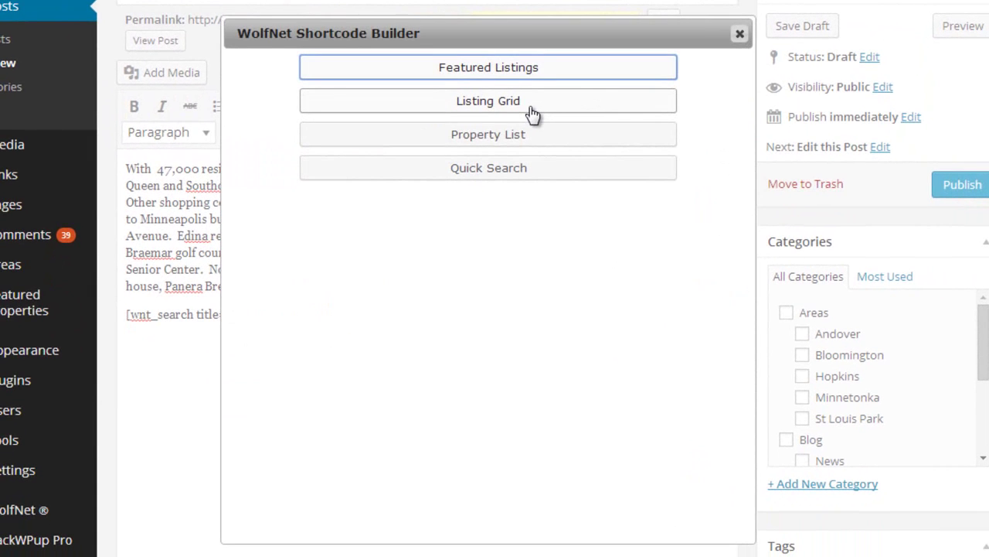
left_click(513, 139)
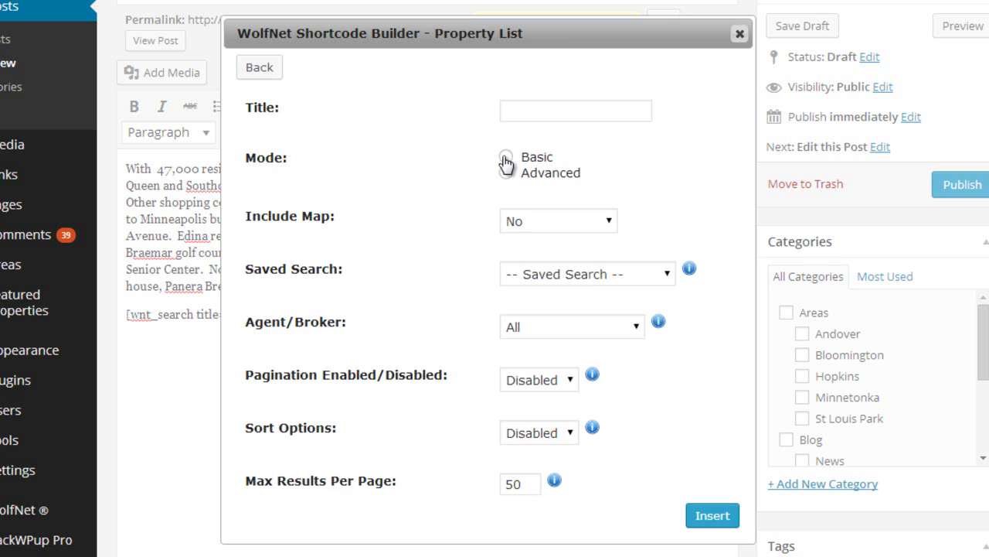
left_click(504, 158)
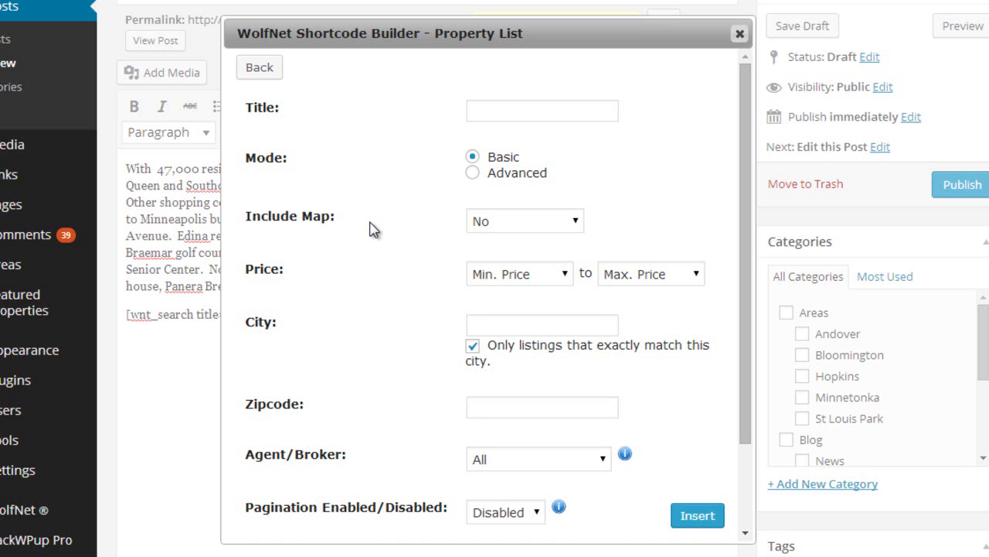
- Filter the property list to city Edina, priced $300,000 minimum to $400,000 maximum
left_click(483, 322)
type("Edina")
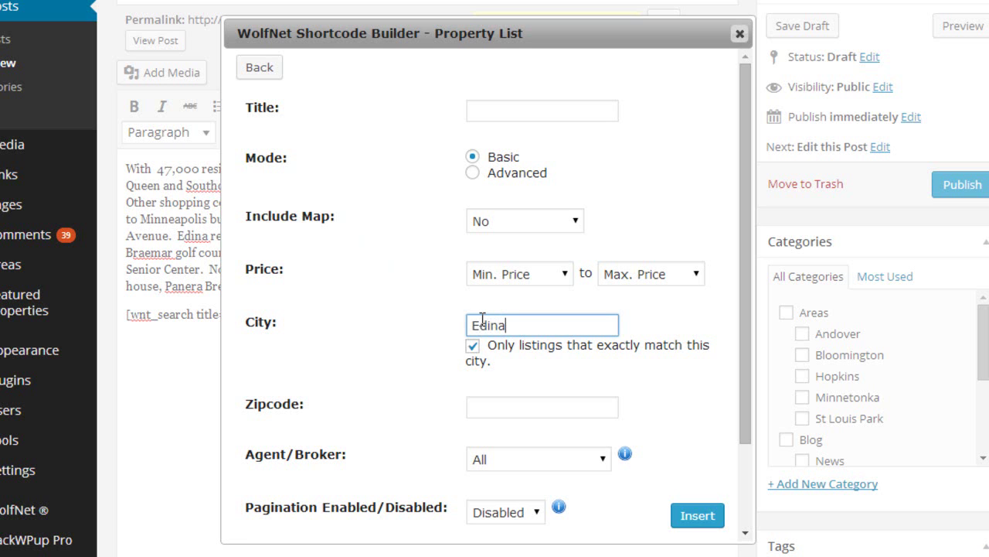
left_click(569, 280)
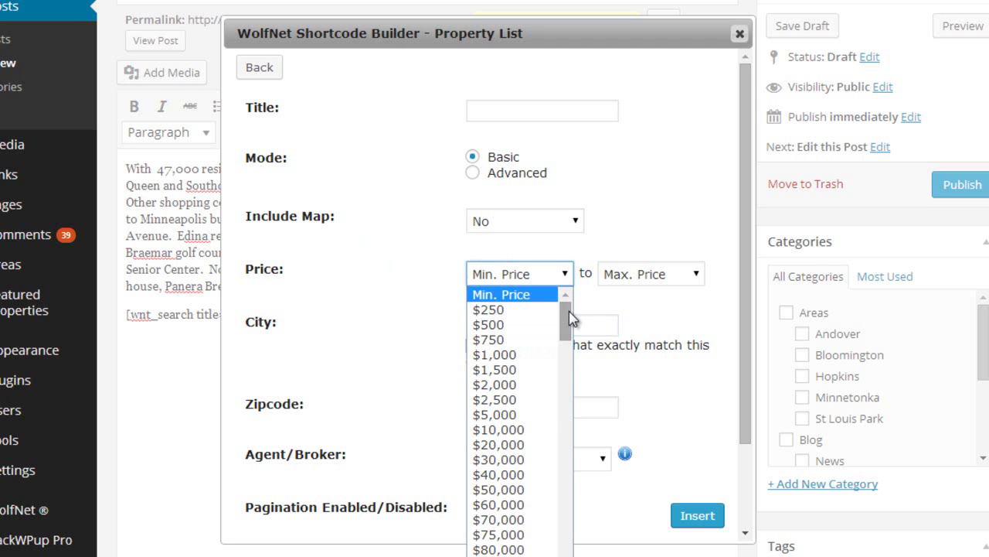
left_click_drag(569, 311, 576, 410)
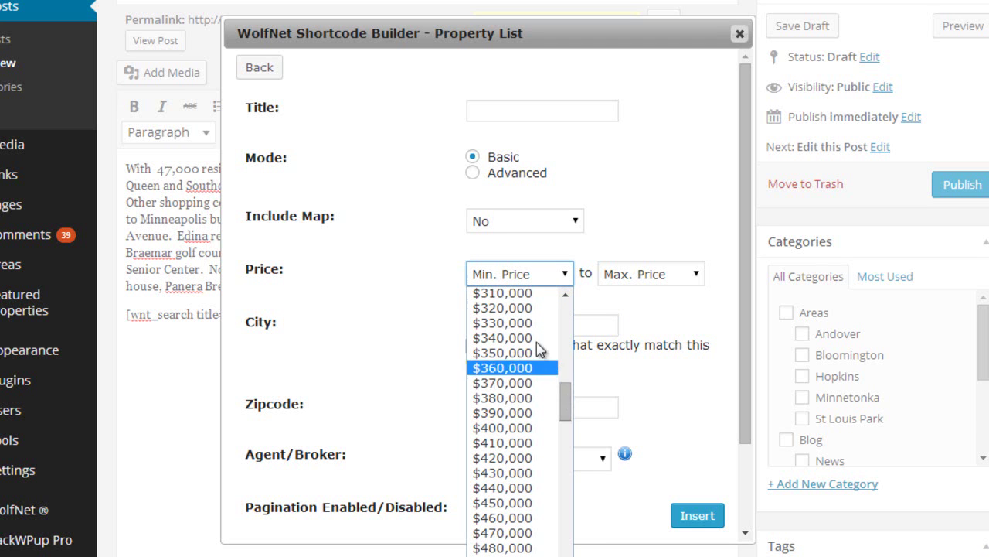
scroll(516, 372, "up", 2)
left_click(515, 368)
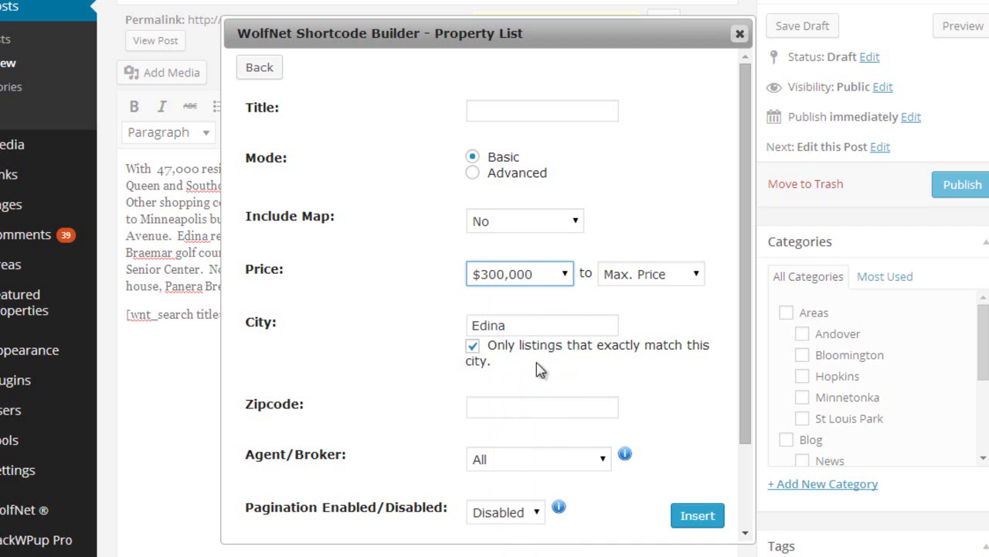
left_click(695, 276)
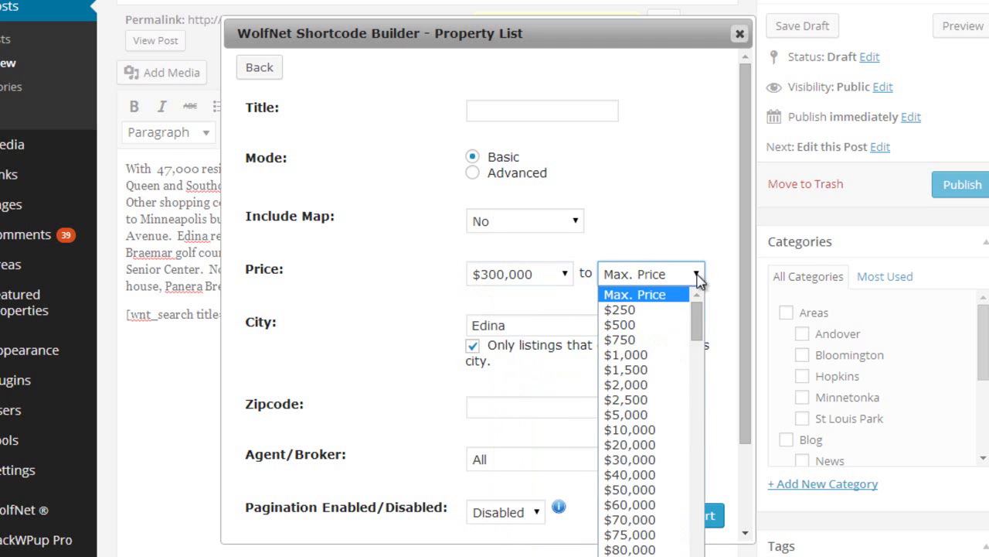
left_click_drag(698, 324, 698, 398)
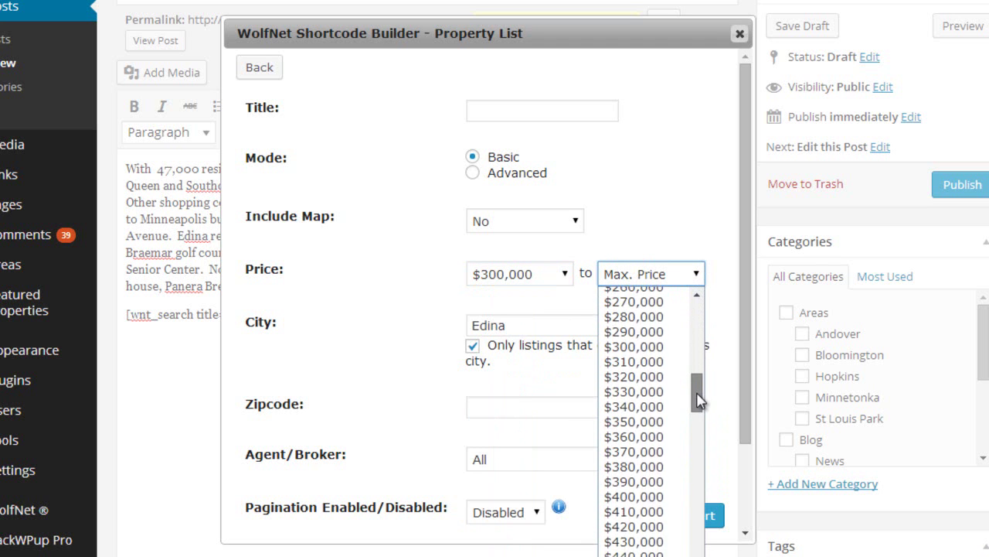
left_click(656, 430)
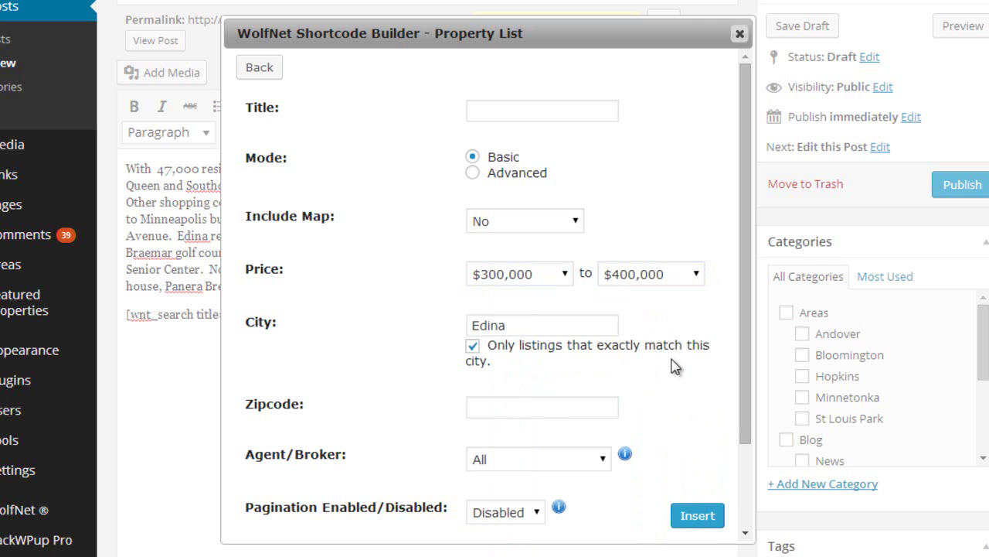
scroll(671, 366, "down", 3)
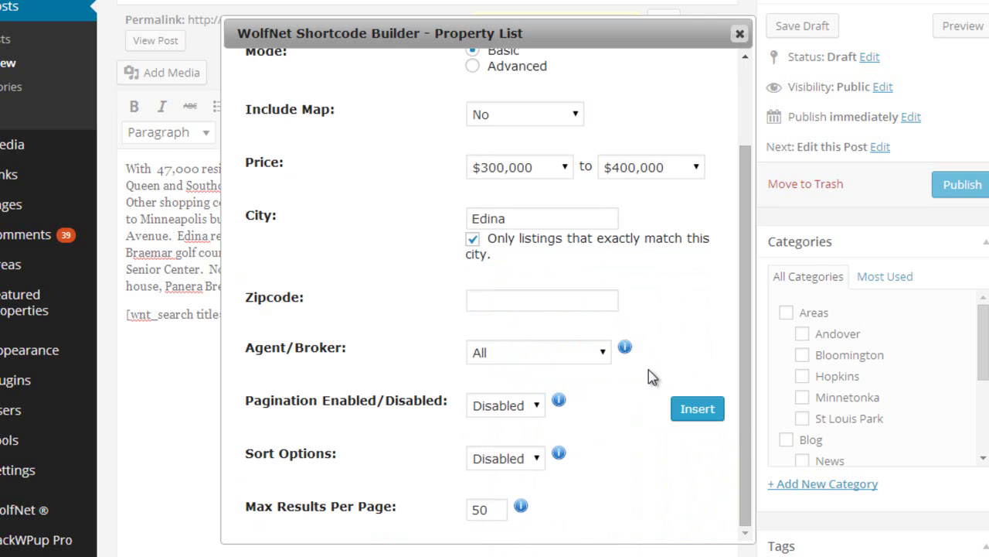
- Keep agent/broker at All, enable pagination and sort options, and set 9 results per page
left_click(603, 354)
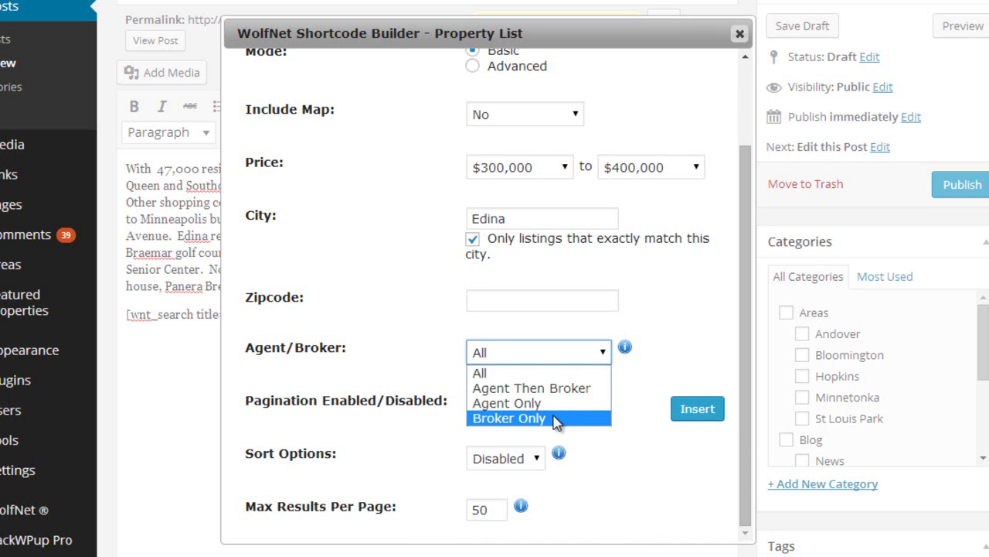
left_click(626, 412)
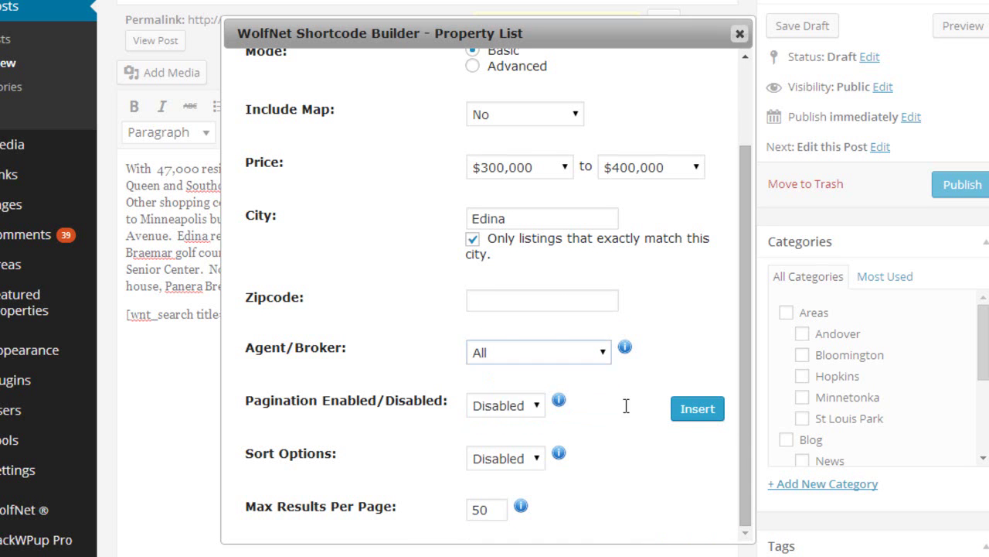
left_click(539, 410)
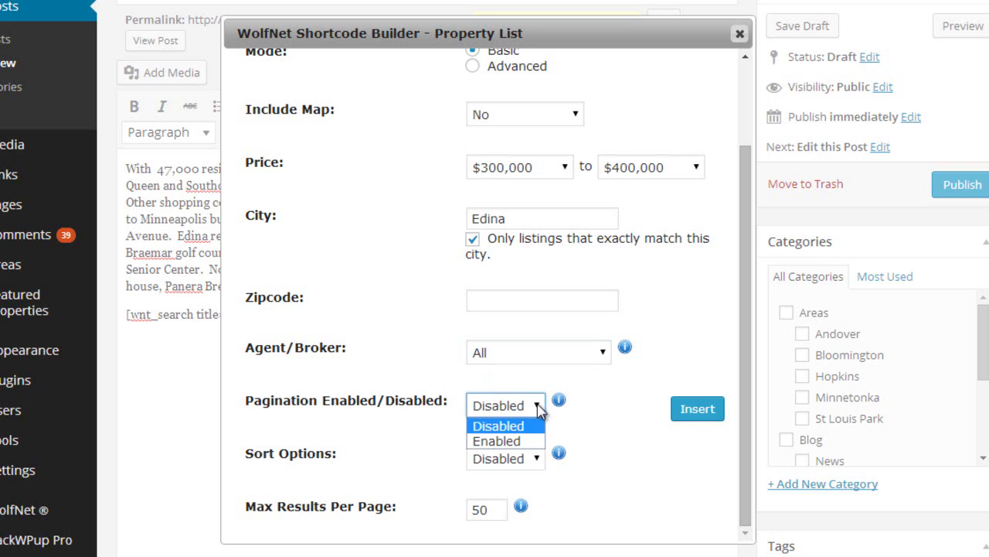
left_click(532, 440)
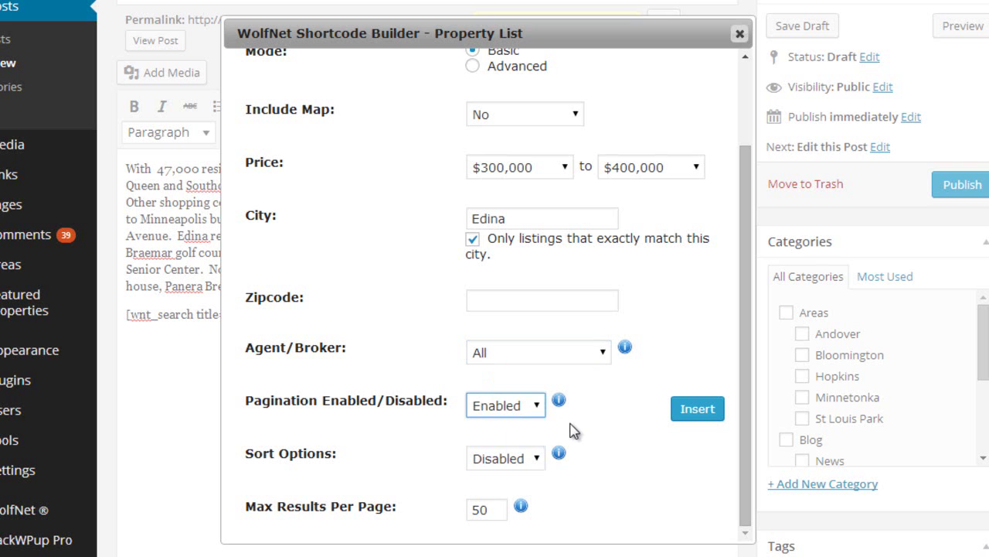
left_click(541, 458)
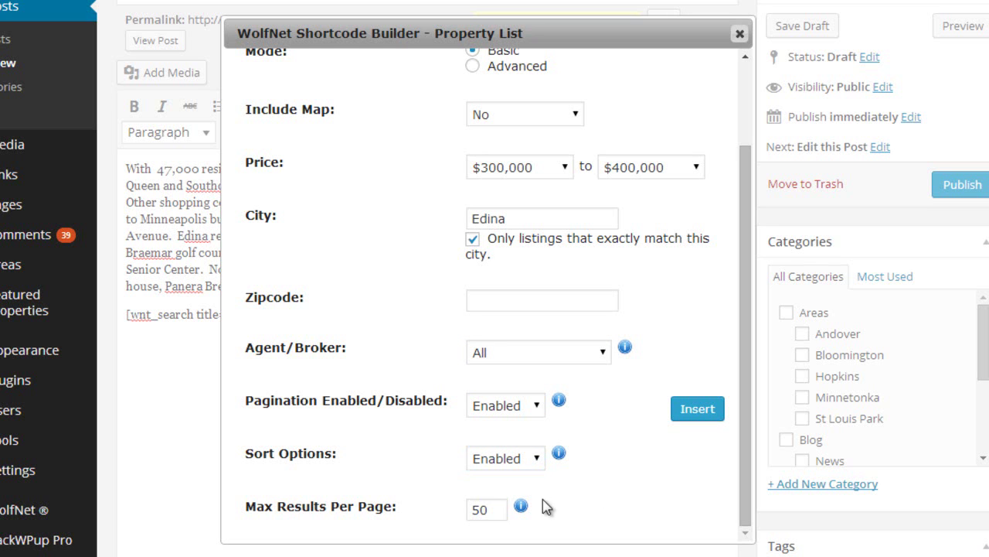
left_click_drag(499, 511, 462, 520)
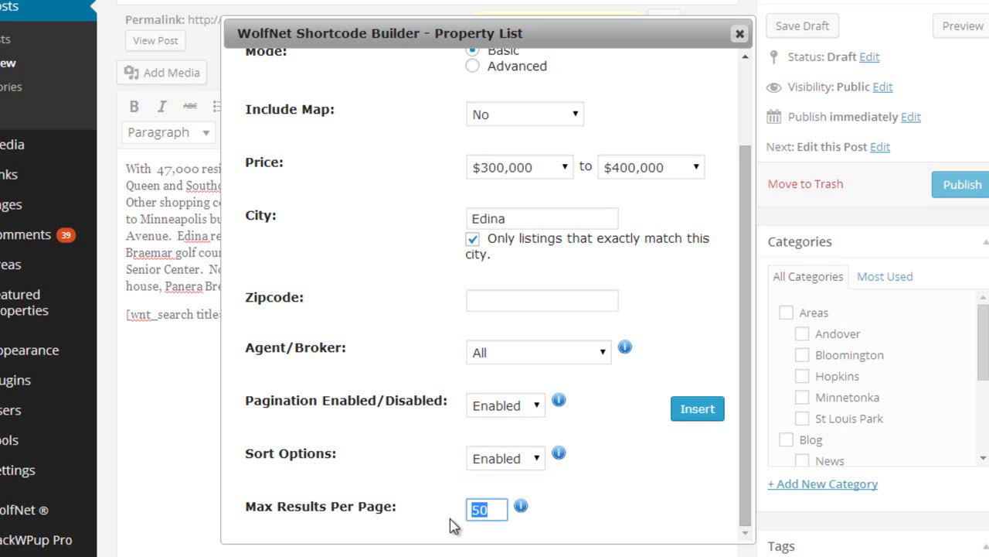
type("9")
left_click(606, 493)
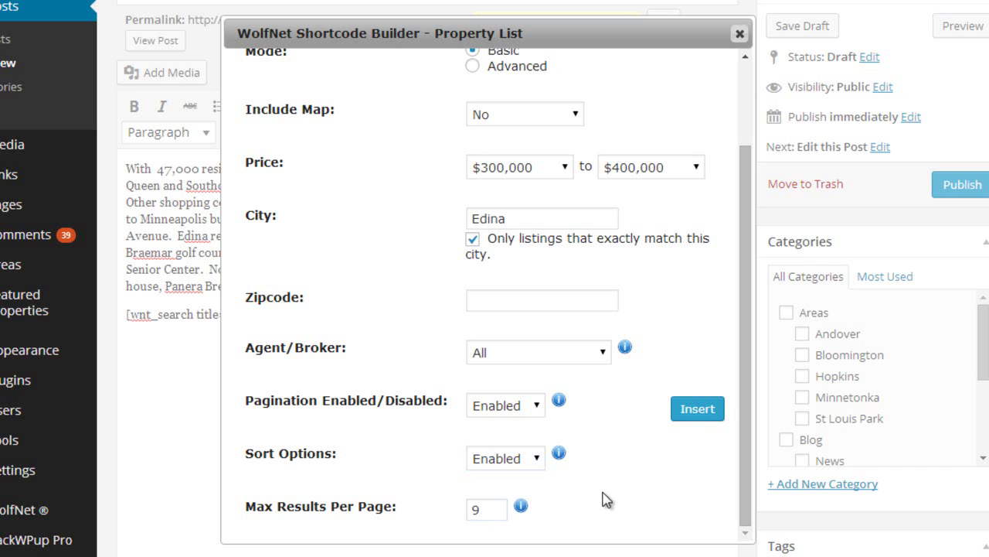
- Insert the Edina property list shortcode and preview the post showing nine listings
left_click(695, 416)
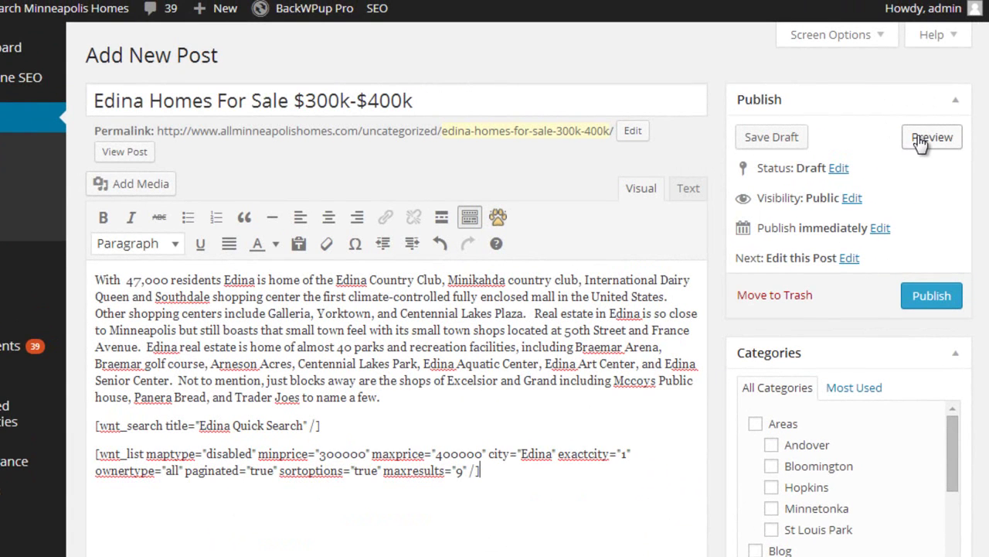
left_click(921, 140)
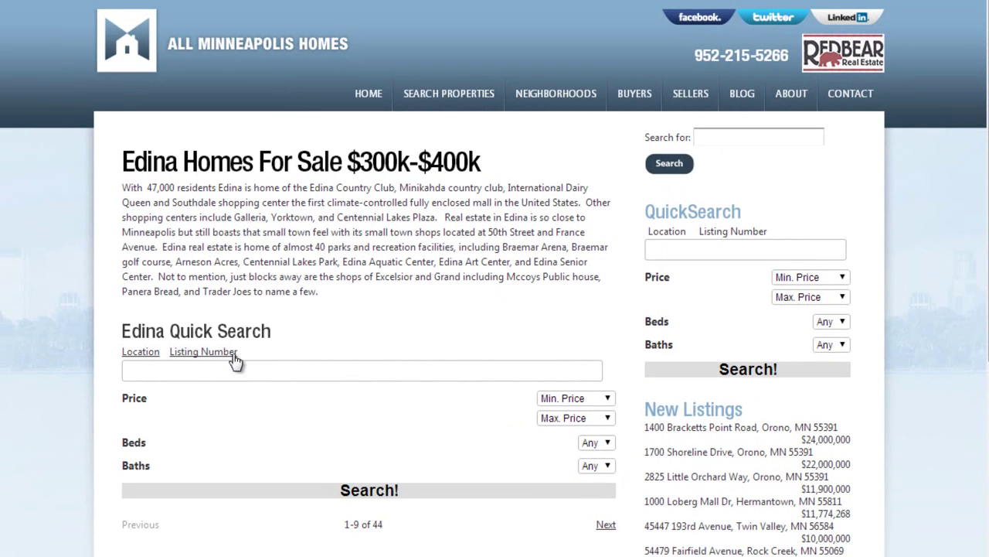
scroll(353, 374, "down", 3)
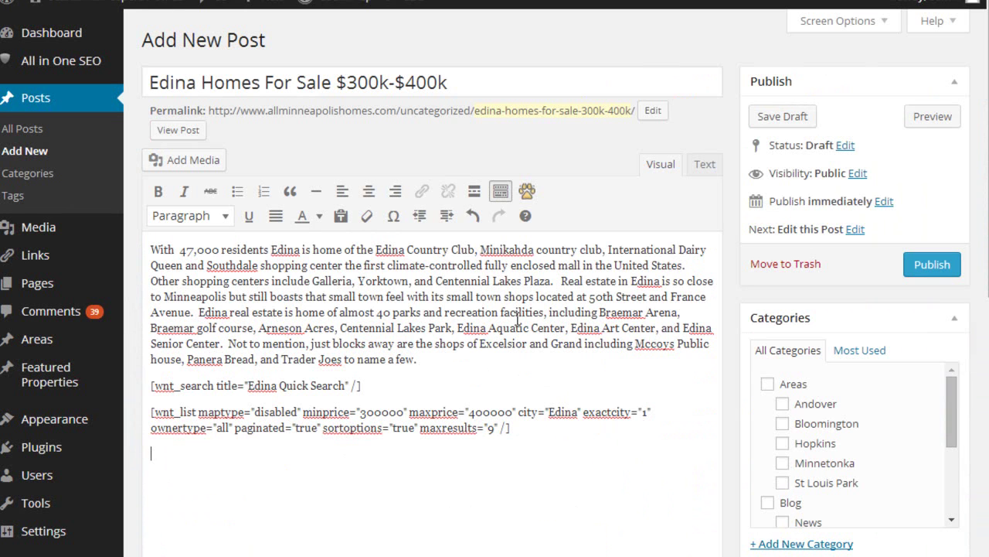
- Start a Basic-mode WolfNet Listing Grid with city set to edina
left_click(528, 194)
scroll(532, 141, "down", 2)
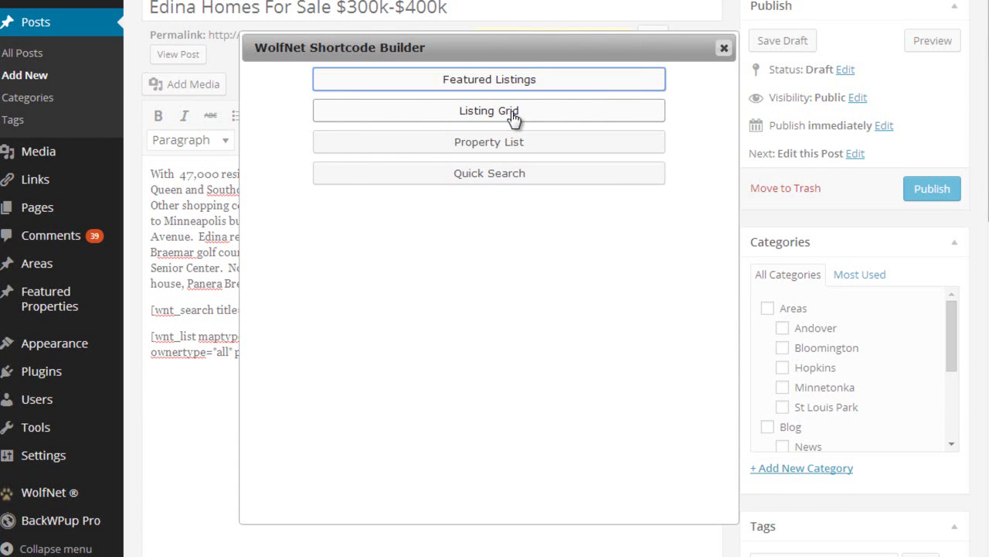
left_click(511, 112)
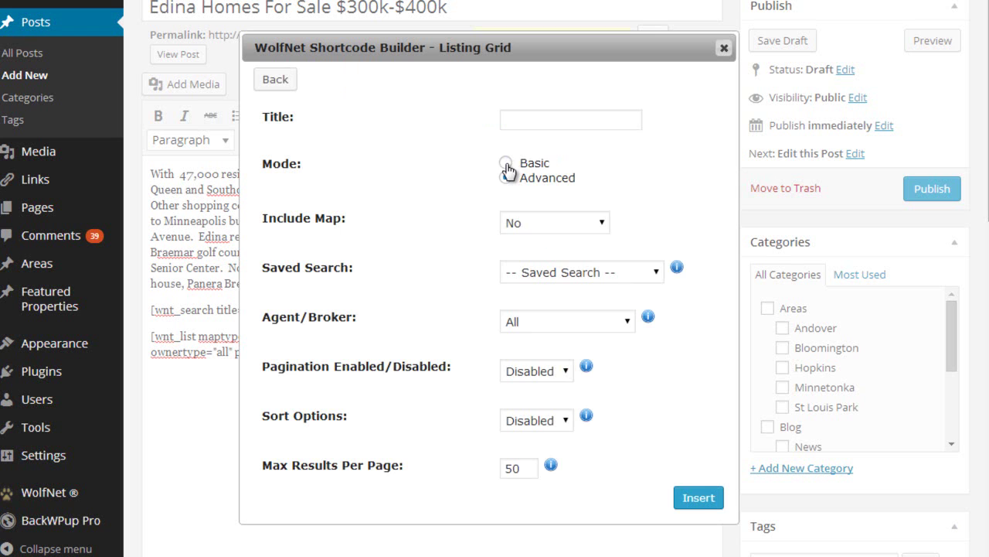
left_click(506, 164)
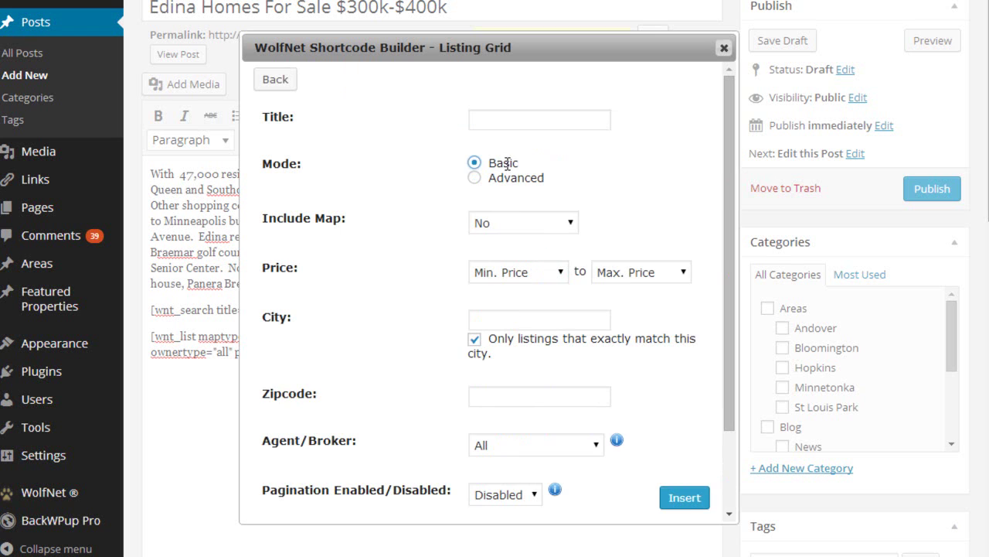
left_click(498, 315)
type("ed")
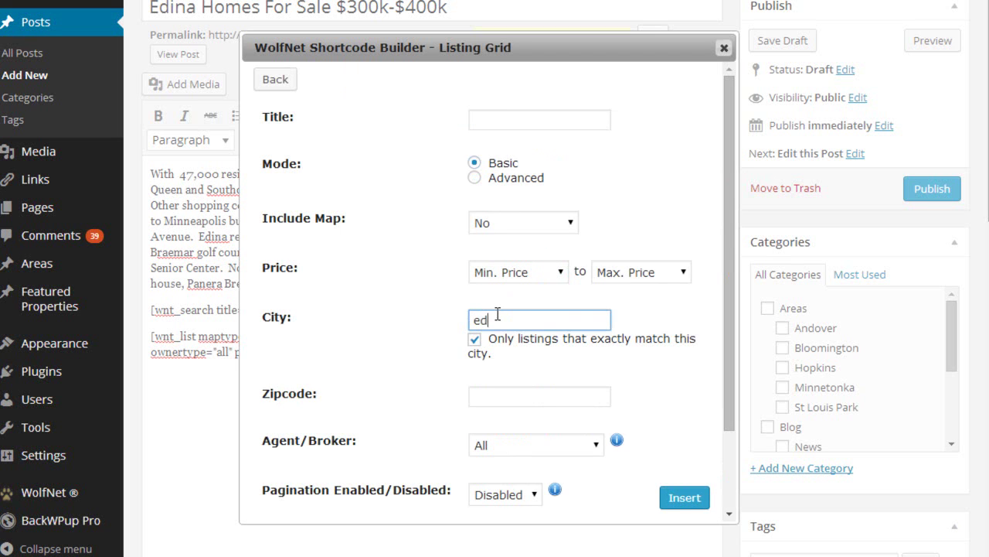
type("ina")
- Set the listing grid's price range to $200,000 minimum and $400,000 maximum
left_click(567, 273)
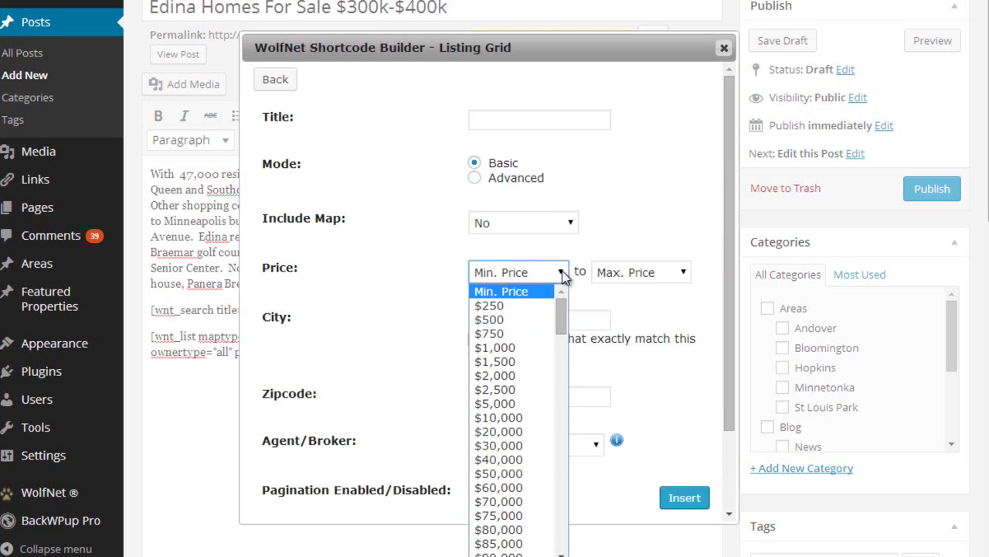
left_click_drag(563, 310, 564, 349)
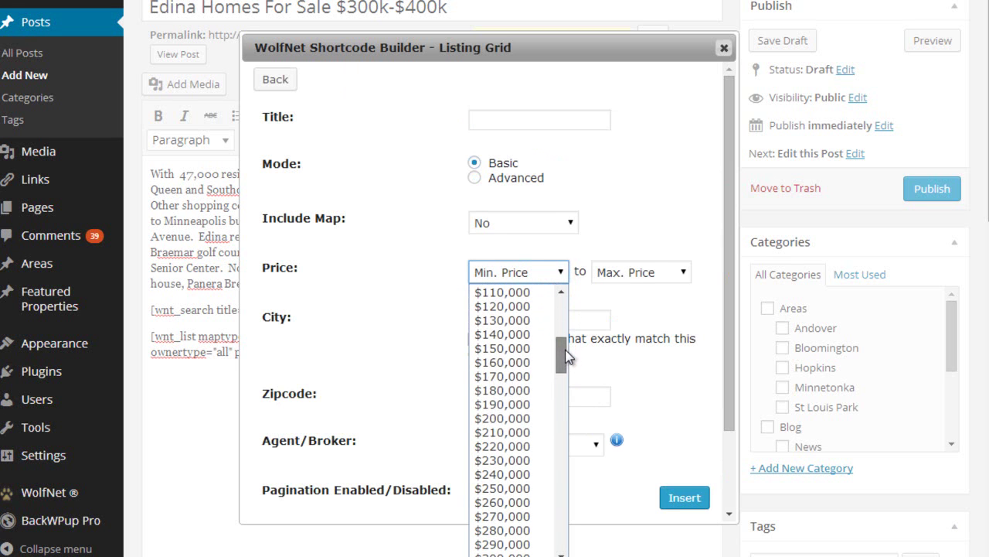
left_click(498, 421)
left_click(680, 274)
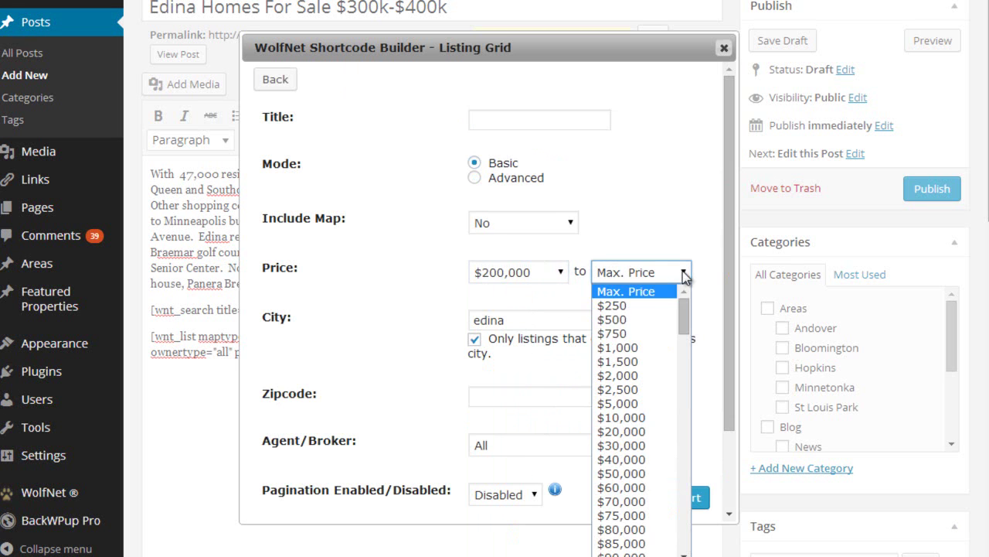
left_click_drag(681, 331, 692, 408)
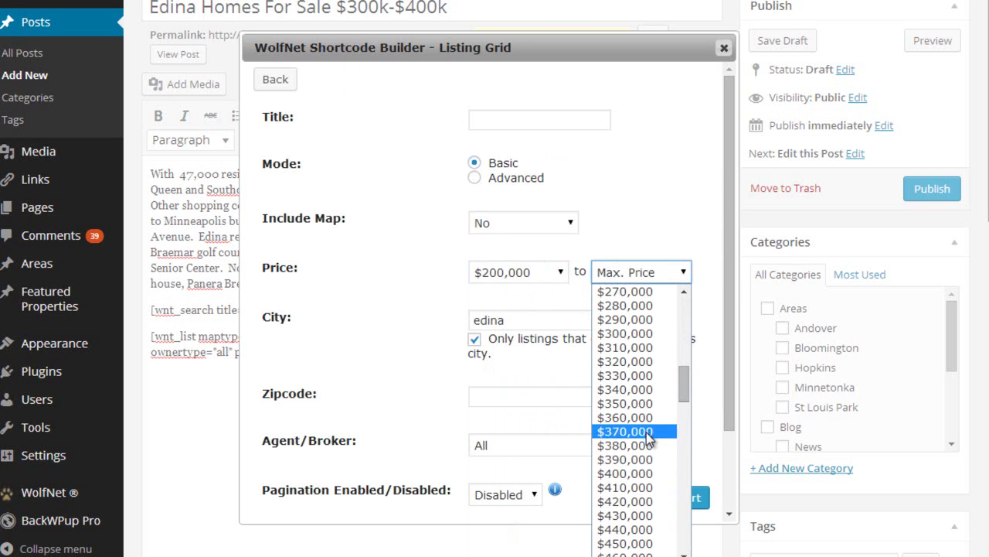
left_click(644, 472)
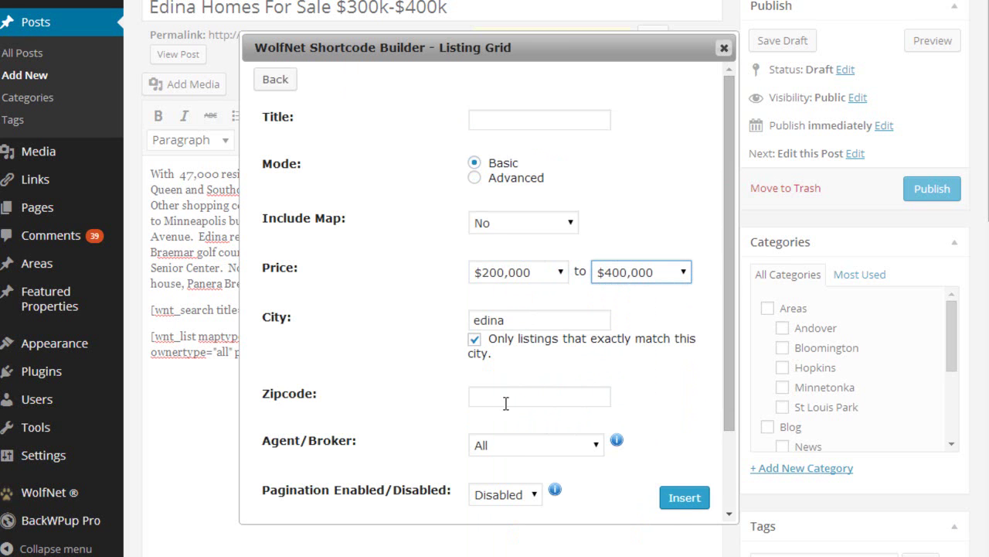
- Enable pagination and sort options on the grid and set max results to 9
scroll(521, 492, "down", 3)
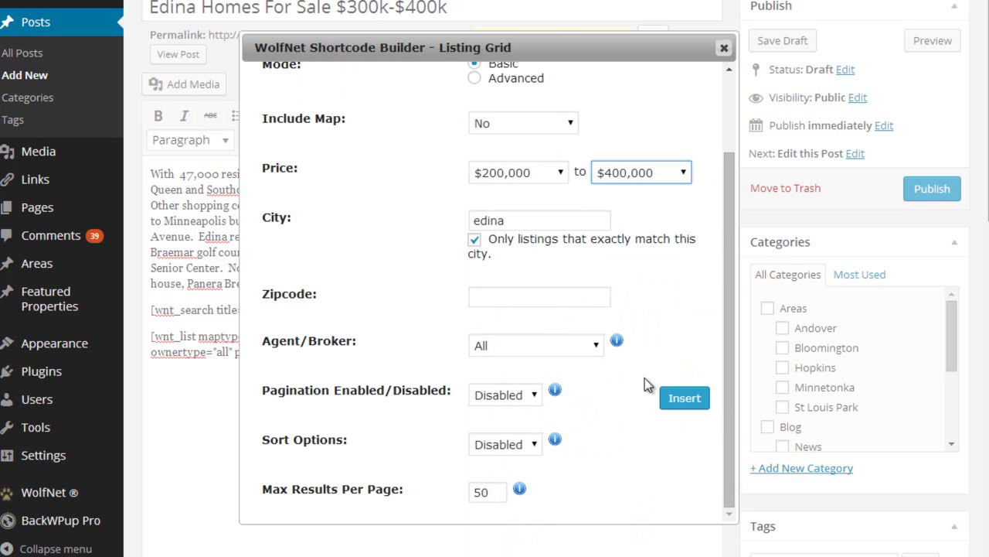
left_click(533, 396)
left_click(523, 427)
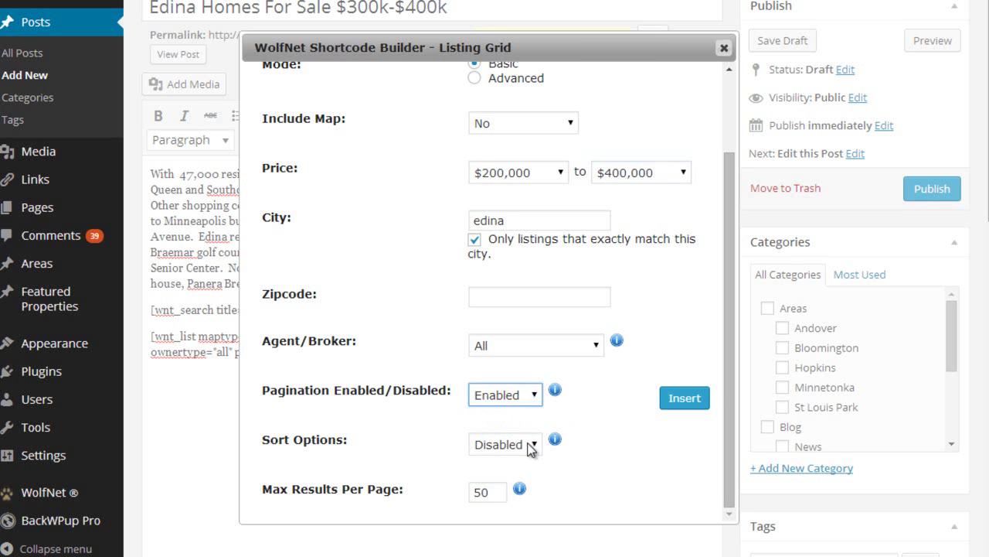
left_click(534, 446)
left_click(525, 477)
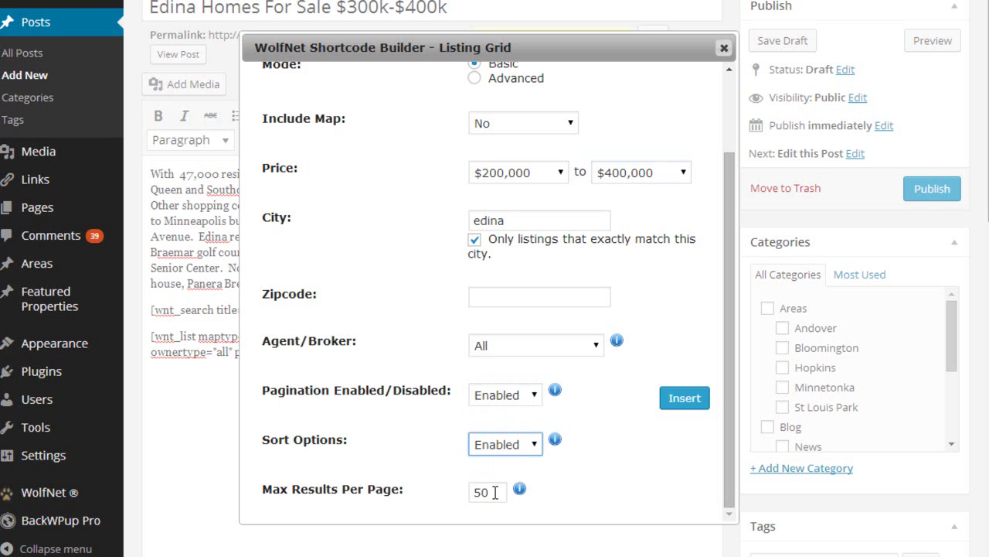
left_click_drag(495, 493, 468, 499)
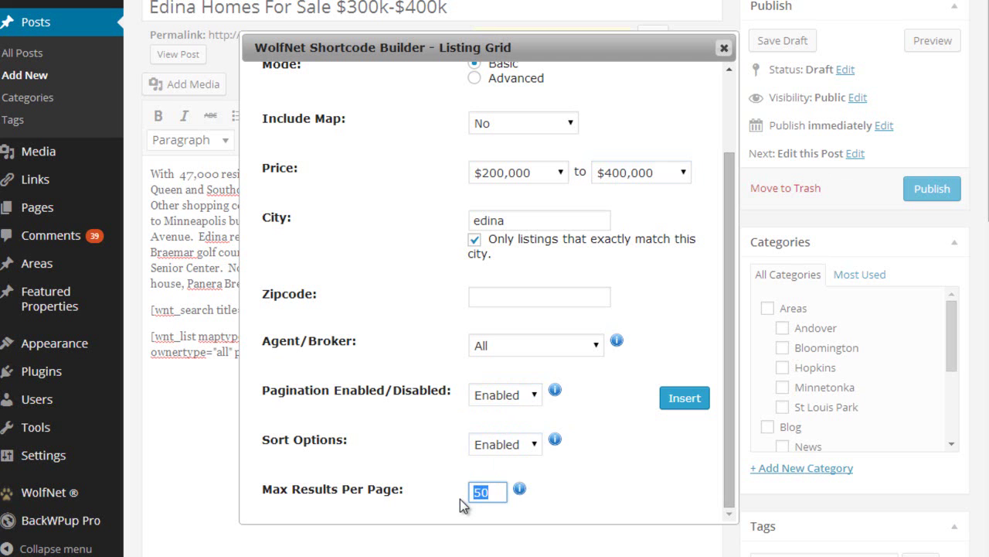
type("9")
left_click(641, 508)
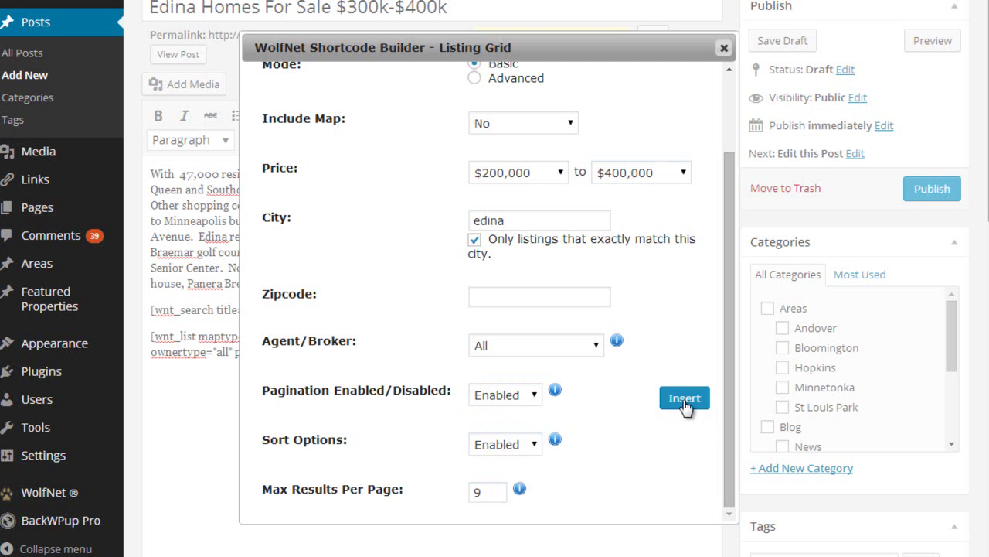
- Insert the listing grid shortcode and preview the post's nine grid listings of 70
left_click(690, 399)
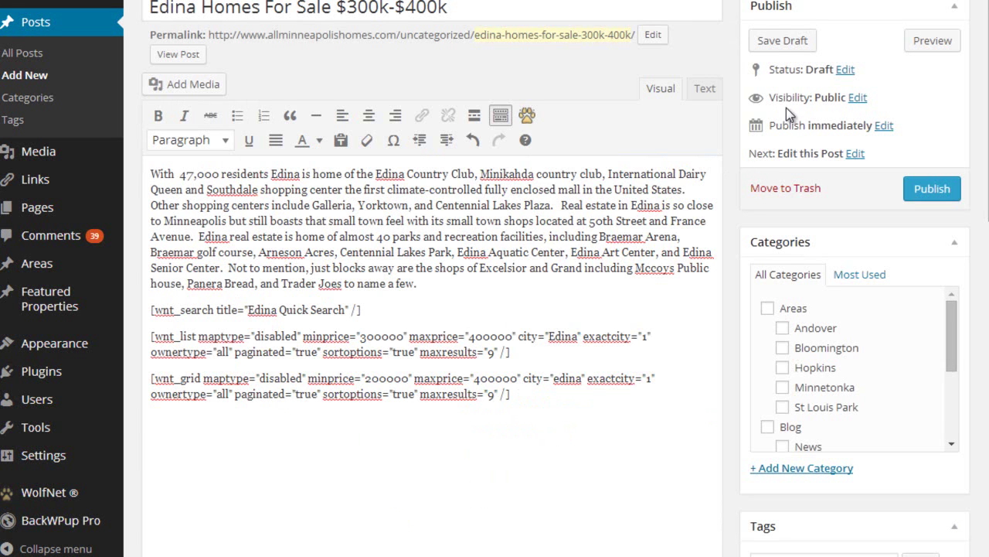
left_click(929, 44)
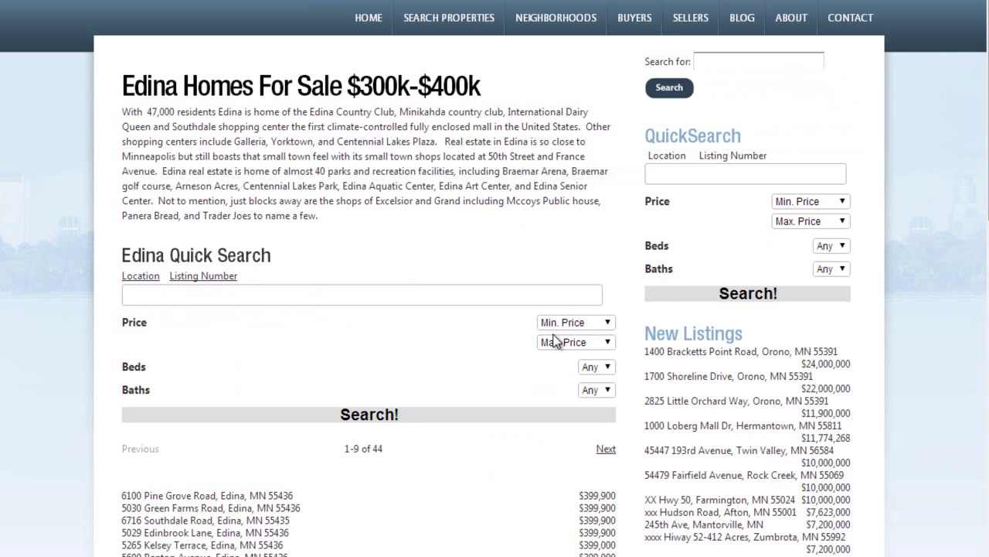
scroll(554, 340, "down", 3)
scroll(552, 345, "down", 3)
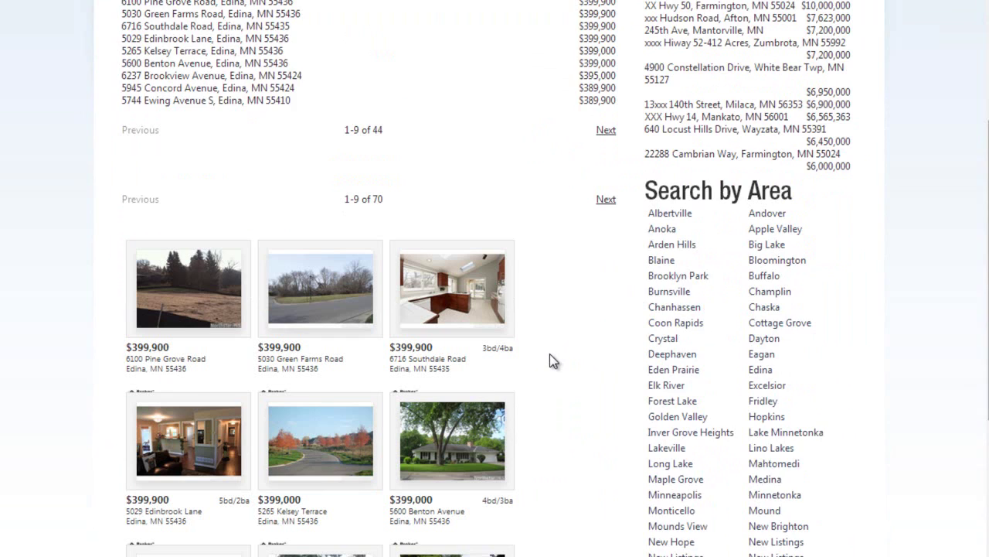
scroll(549, 358, "down", 2)
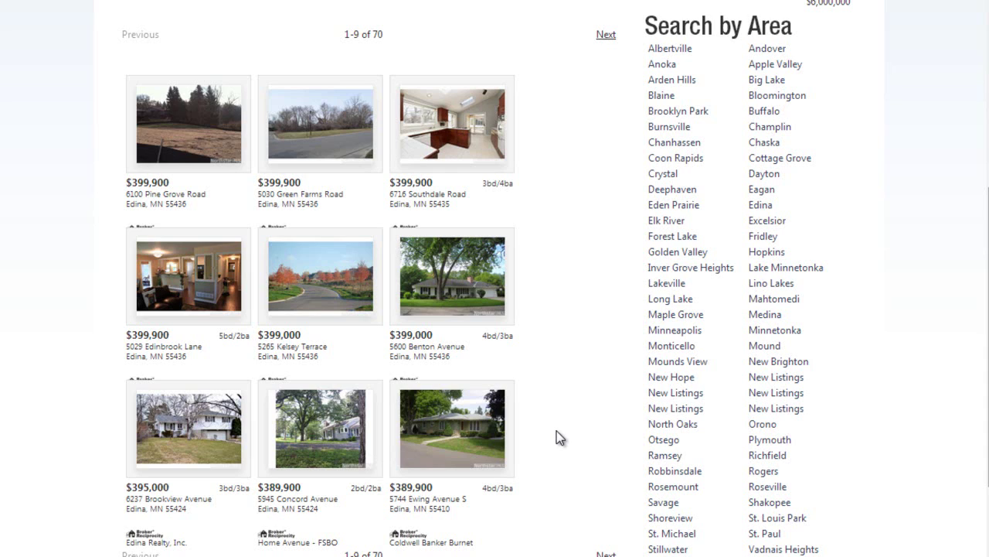
scroll(556, 431, "up", 6)
scroll(557, 430, "up", 1)
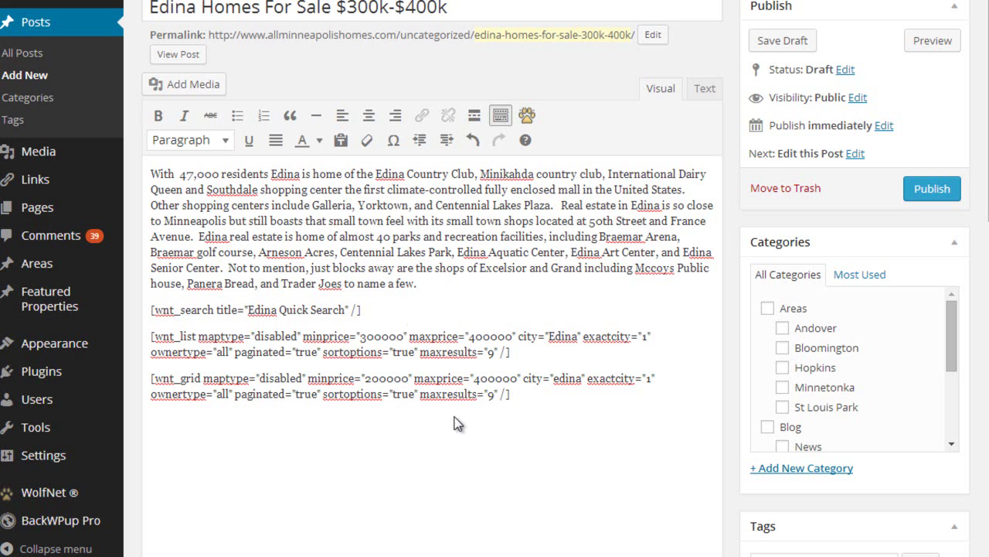
- Below the grid shortcode, start a Basic-mode WolfNet property list with Include Map set to Map Only
left_click(554, 398)
key("Return")
left_click(527, 117)
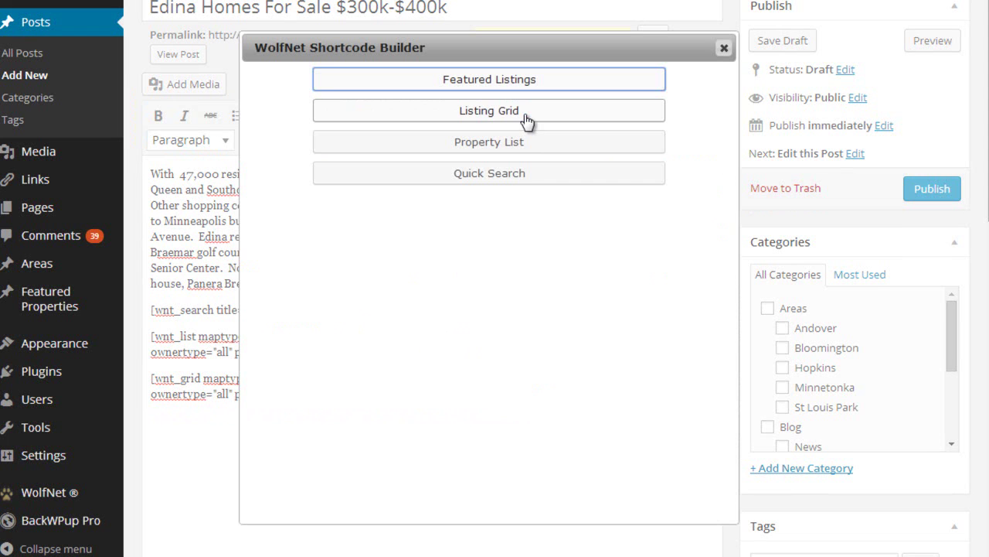
left_click(479, 147)
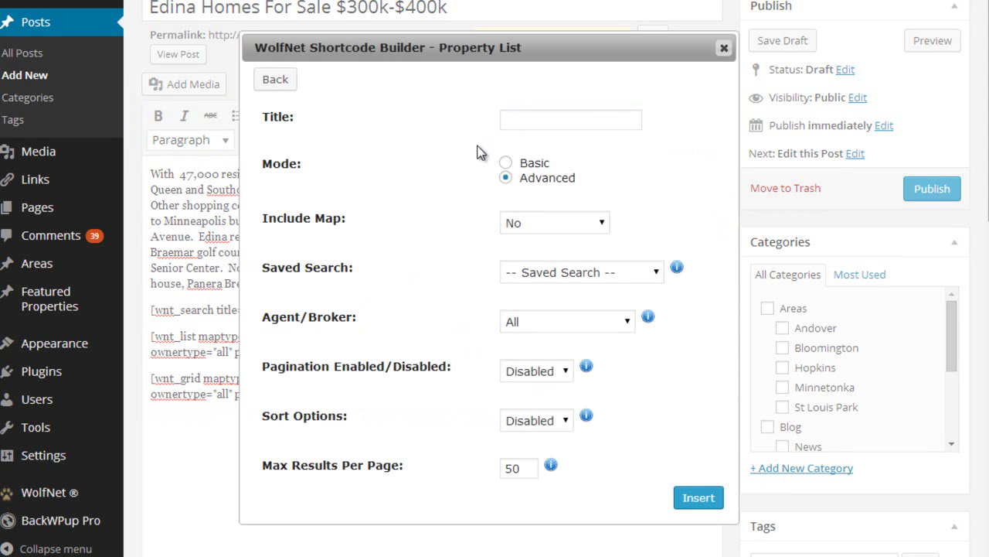
left_click(506, 163)
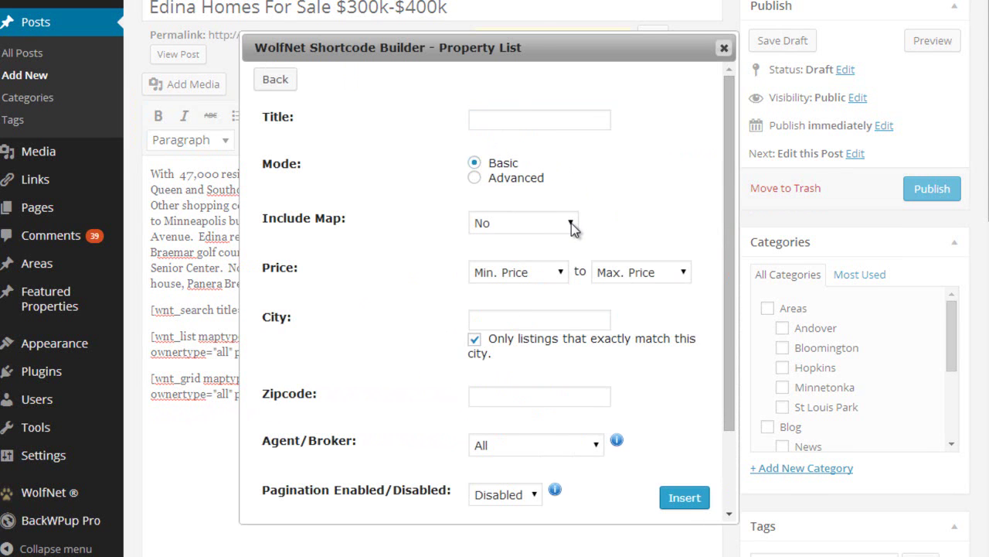
left_click(571, 223)
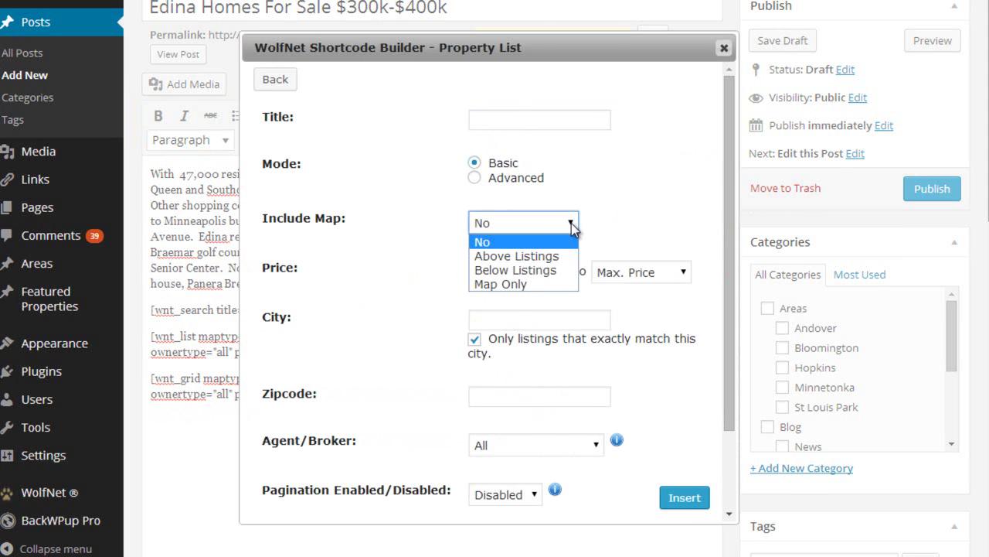
left_click(558, 284)
- Filter the list to city 'edina' priced $200,000–$400,000, and insert it into the post
scroll(629, 248, "down", 2)
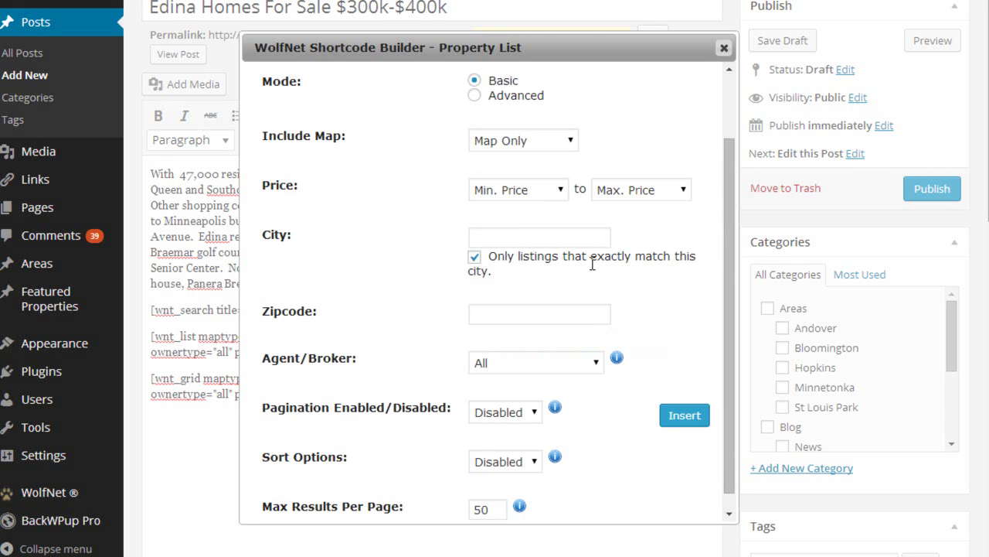
left_click(551, 237)
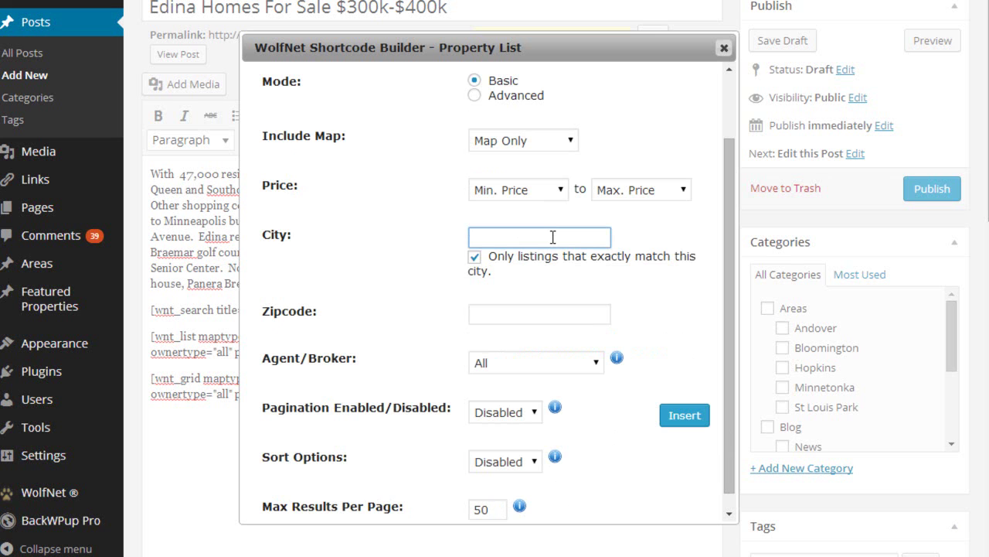
type("edina")
left_click(557, 189)
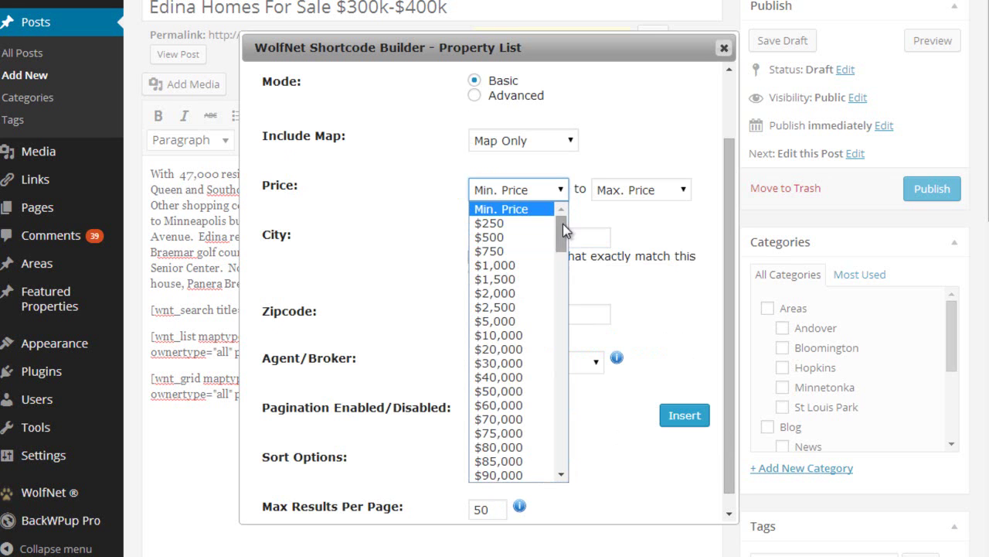
left_click_drag(562, 223, 571, 263)
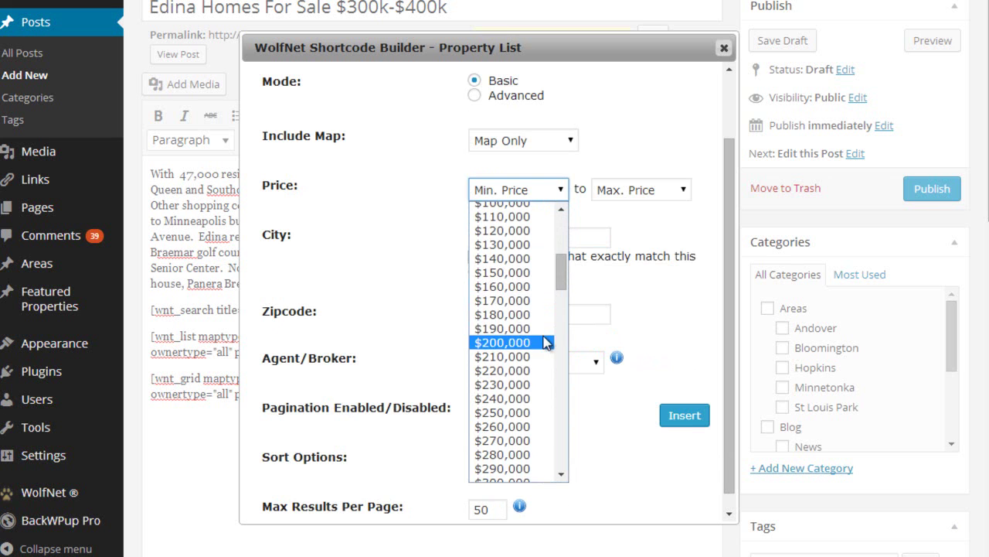
left_click(507, 348)
left_click(683, 189)
left_click_drag(683, 231, 688, 306)
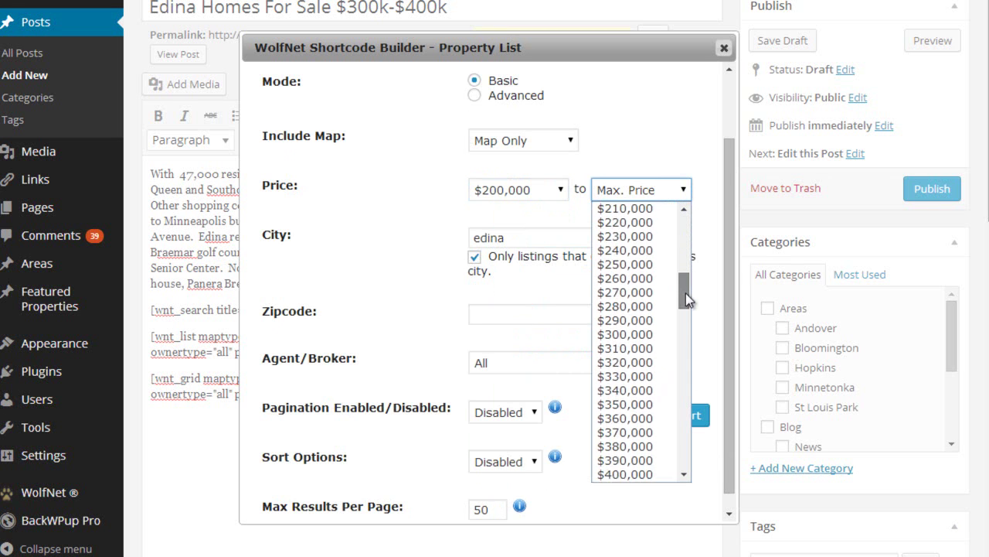
left_click(662, 358)
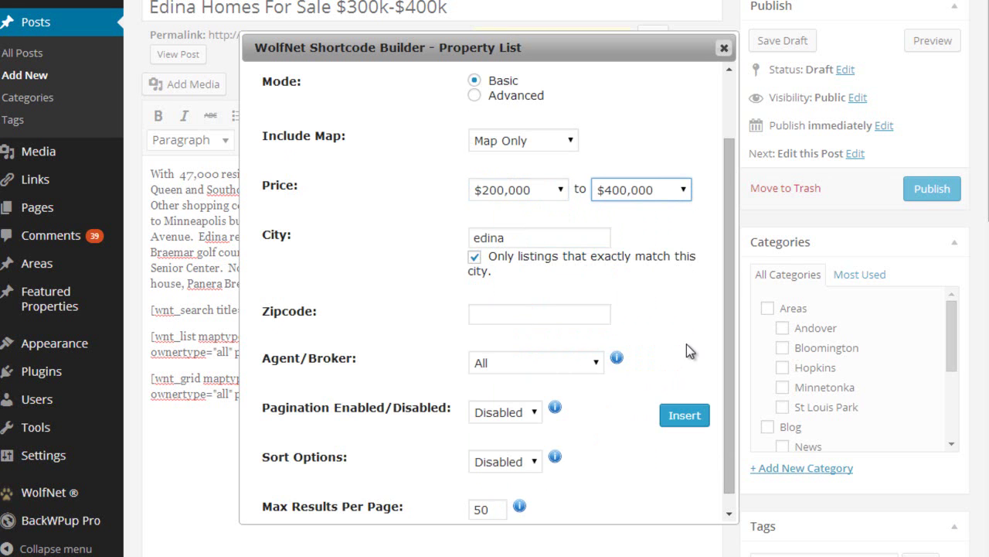
left_click(695, 421)
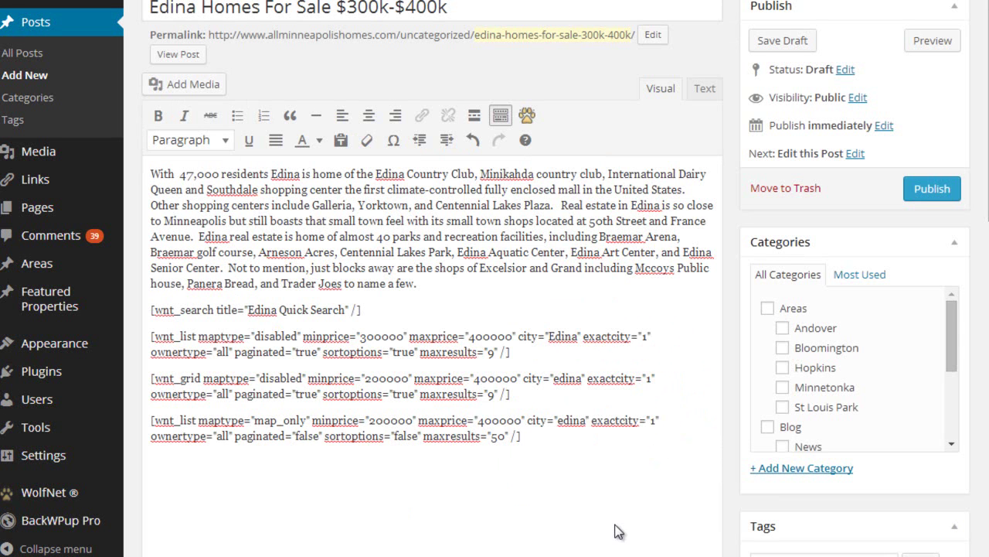
- Preview the post, scroll past the grid to the Edina map, and open a house marker's details
left_click(919, 47)
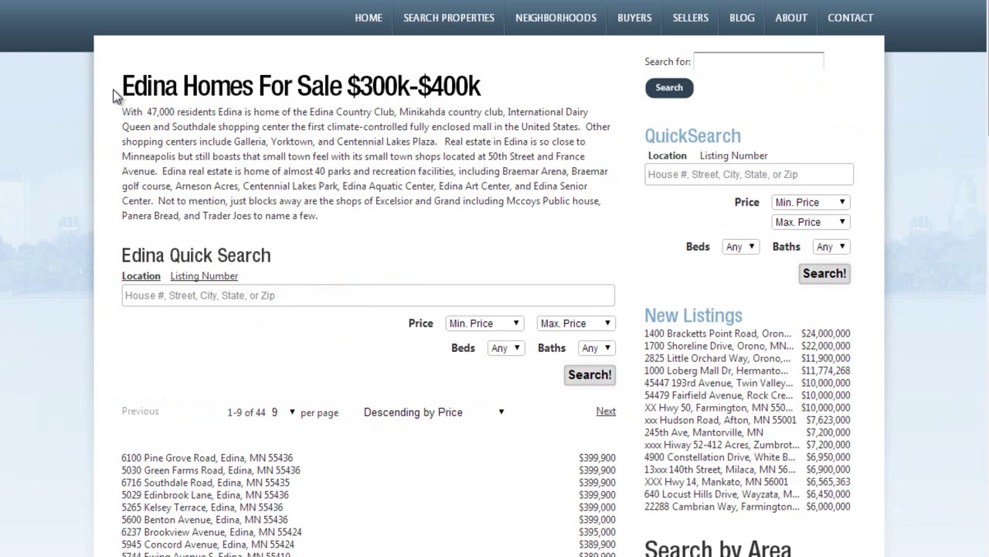
scroll(113, 114, "down", 3)
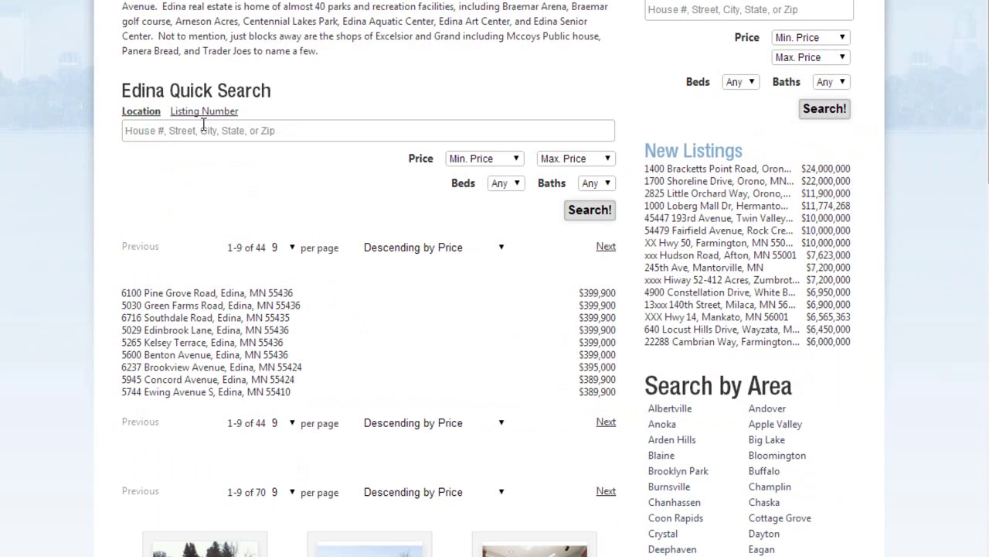
scroll(203, 126, "down", 3)
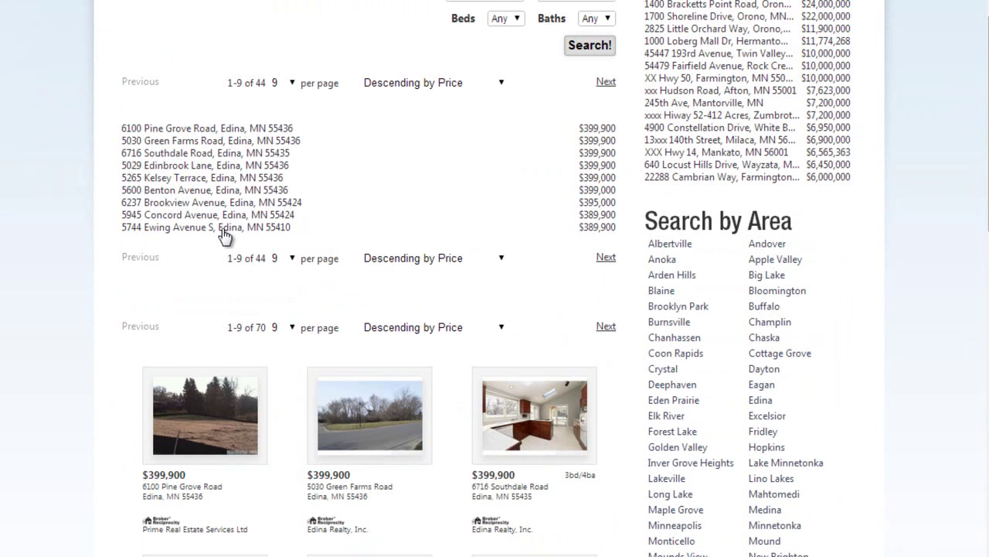
scroll(46, 176, "down", 5)
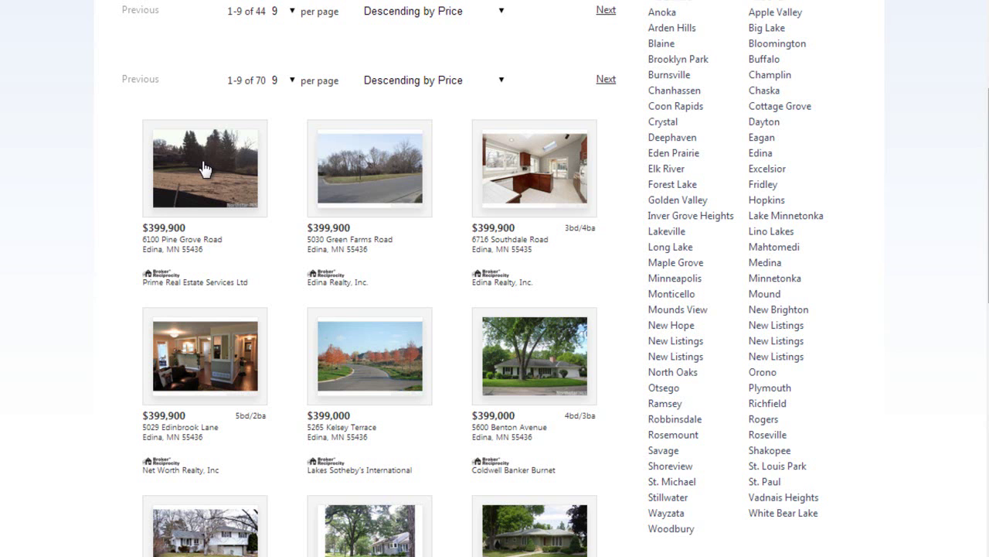
scroll(203, 165, "down", 2)
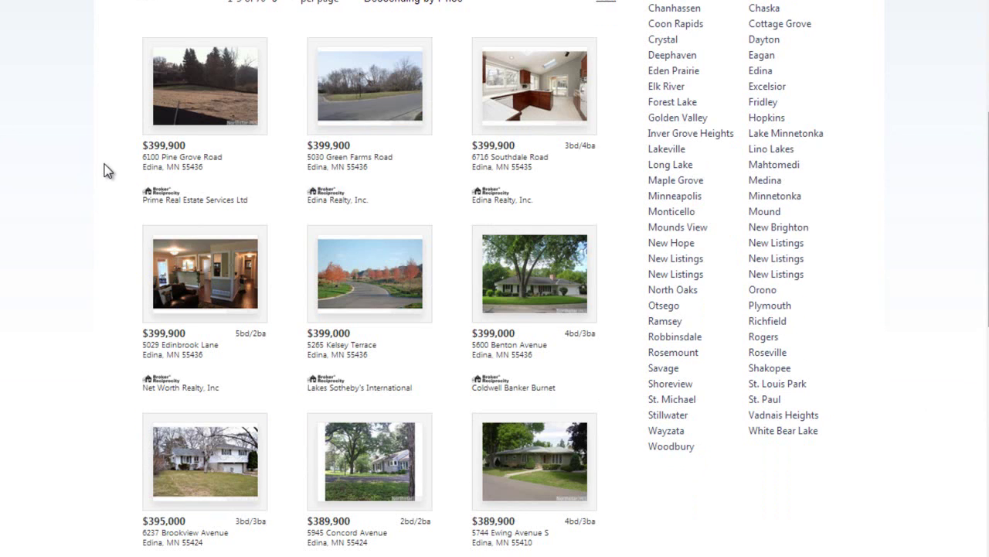
scroll(107, 171, "down", 5)
scroll(109, 171, "down", 5)
scroll(106, 175, "down", 2)
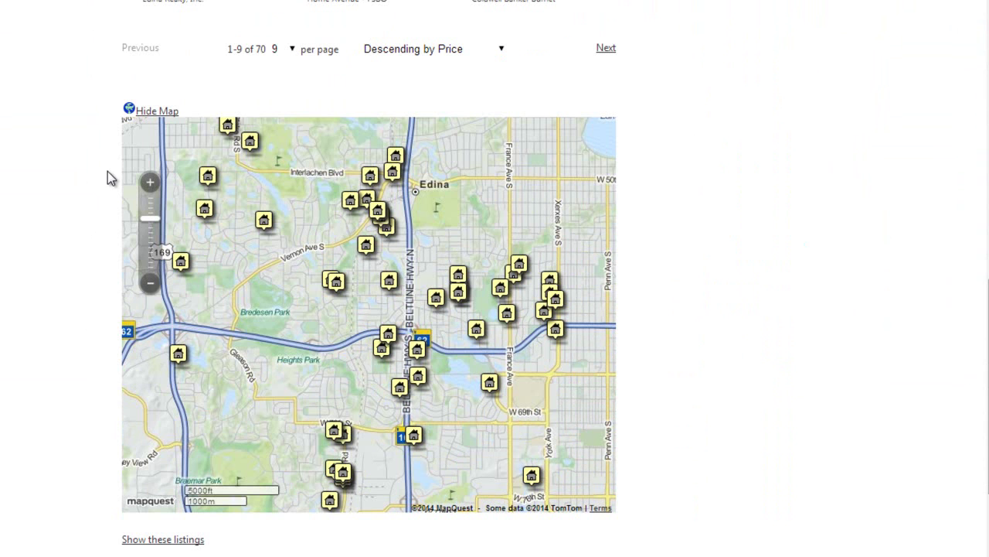
left_click(265, 222)
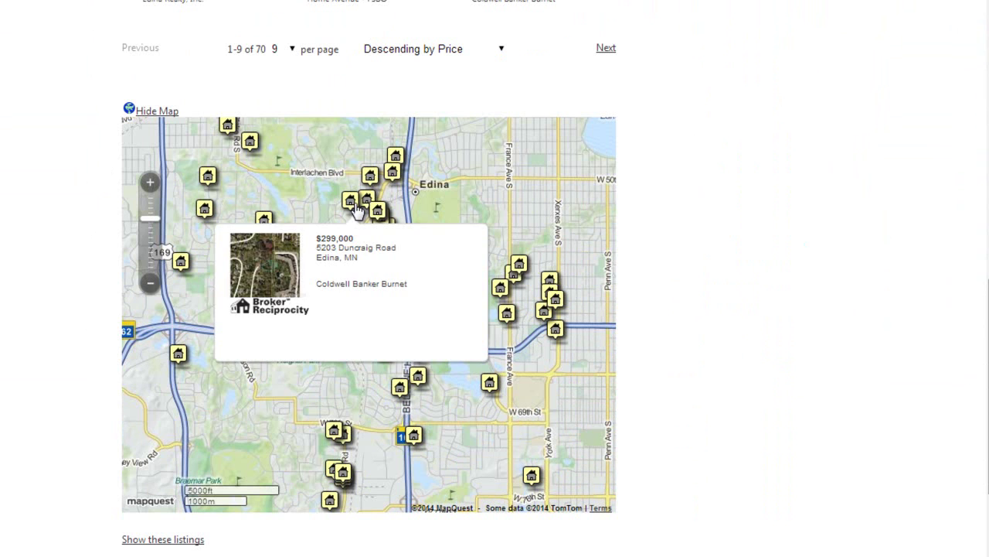
mouse_move(378, 210)
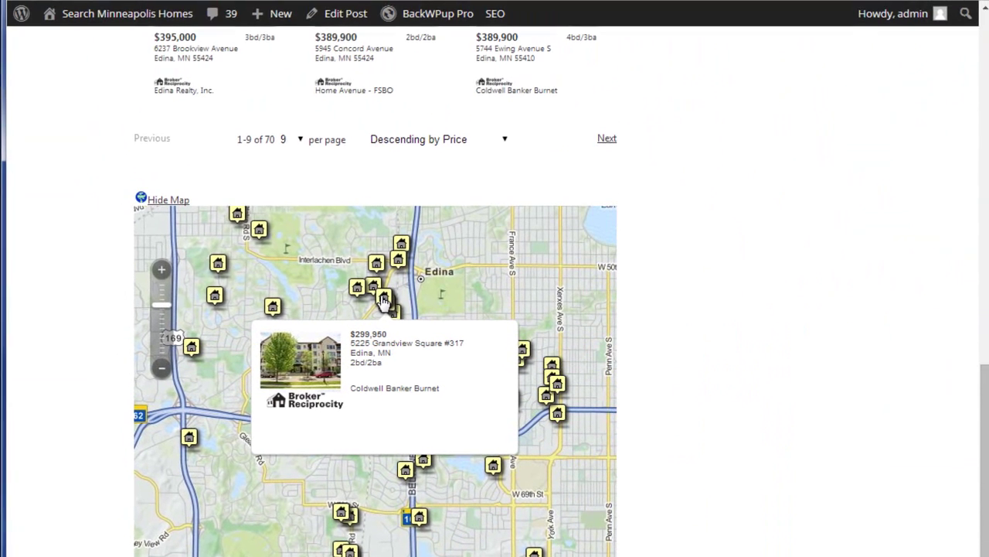
left_click(383, 300)
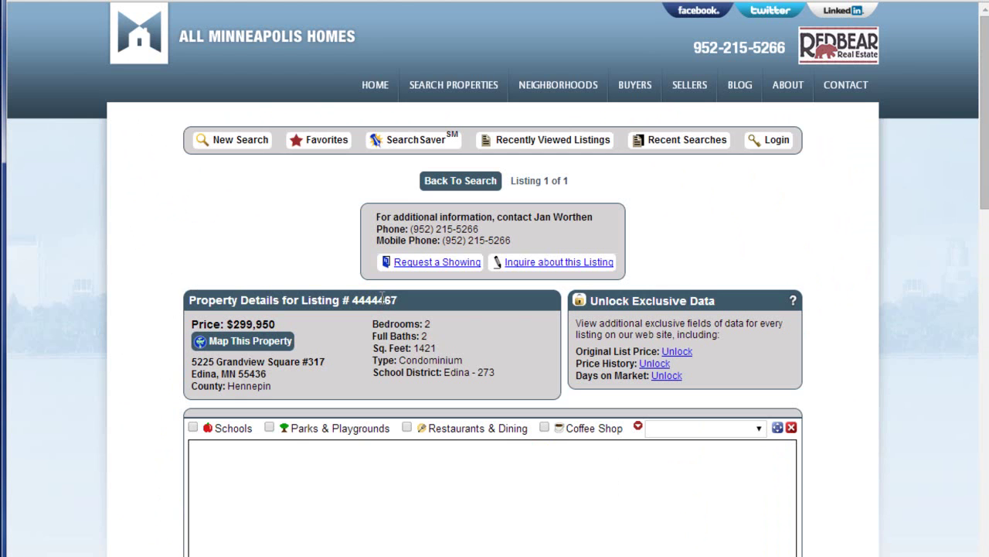
scroll(134, 256, "down", 3)
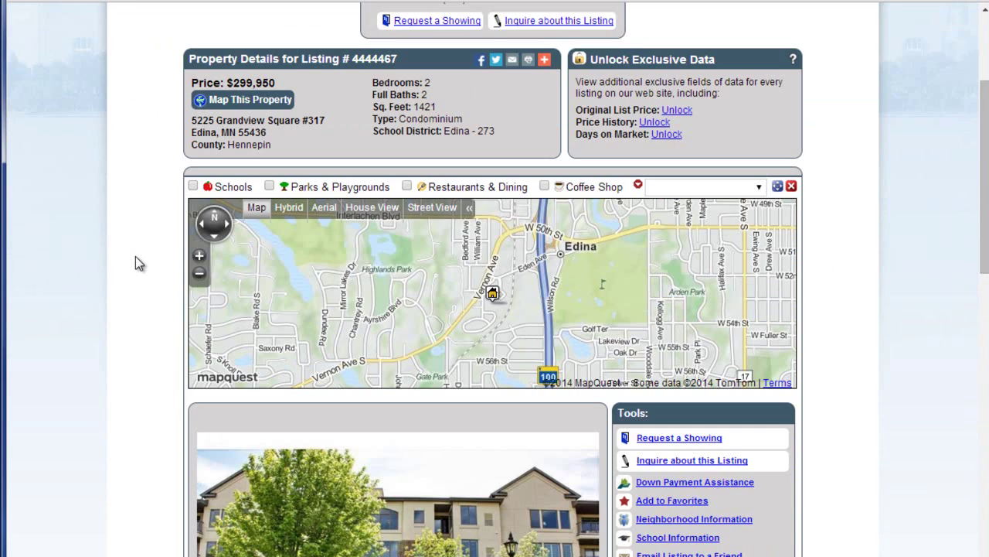
scroll(138, 257, "down", 3)
scroll(138, 259, "down", 2)
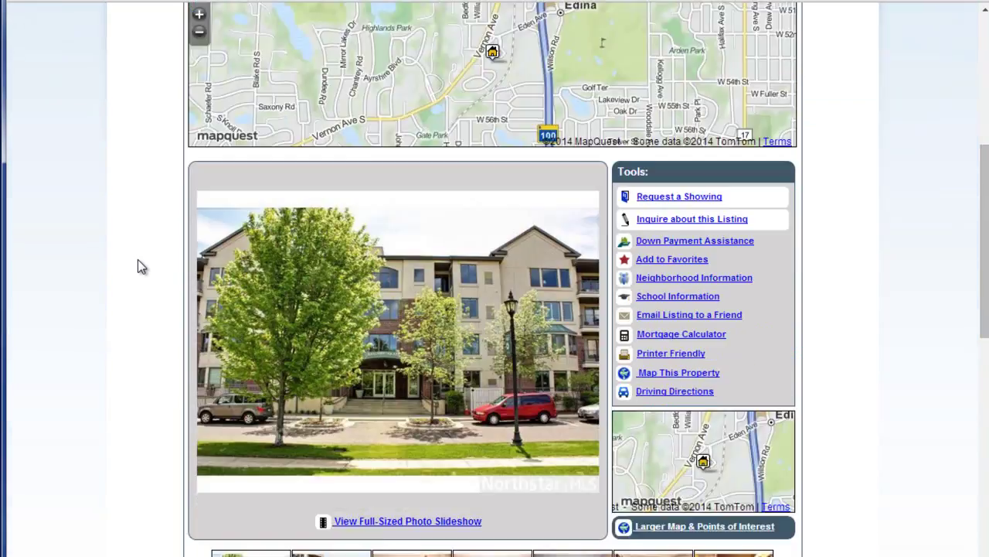
scroll(137, 259, "down", 1)
scroll(138, 258, "down", 2)
scroll(138, 261, "down", 2)
scroll(138, 261, "down", 1)
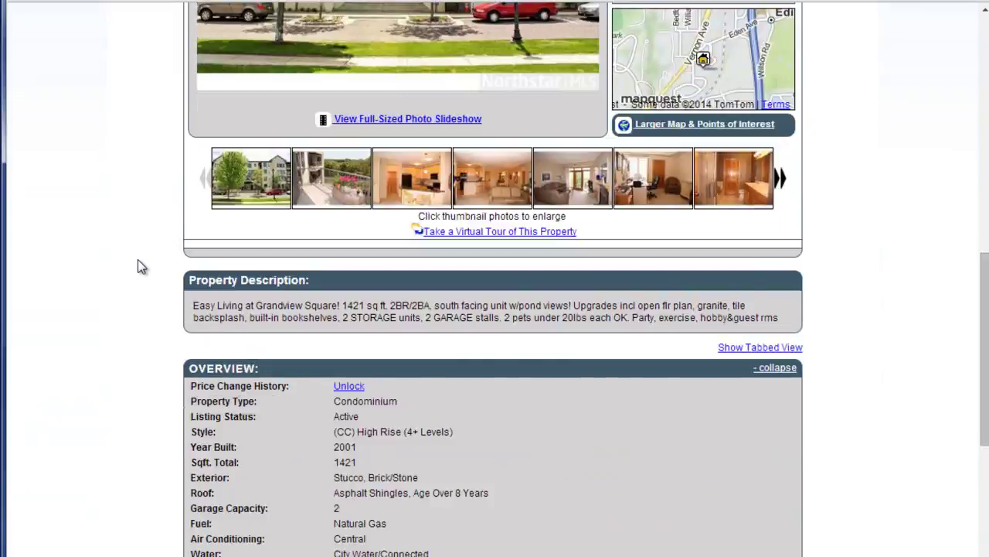
scroll(138, 260, "up", 3)
scroll(137, 260, "up", 3)
scroll(138, 259, "up", 5)
scroll(137, 259, "up", 2)
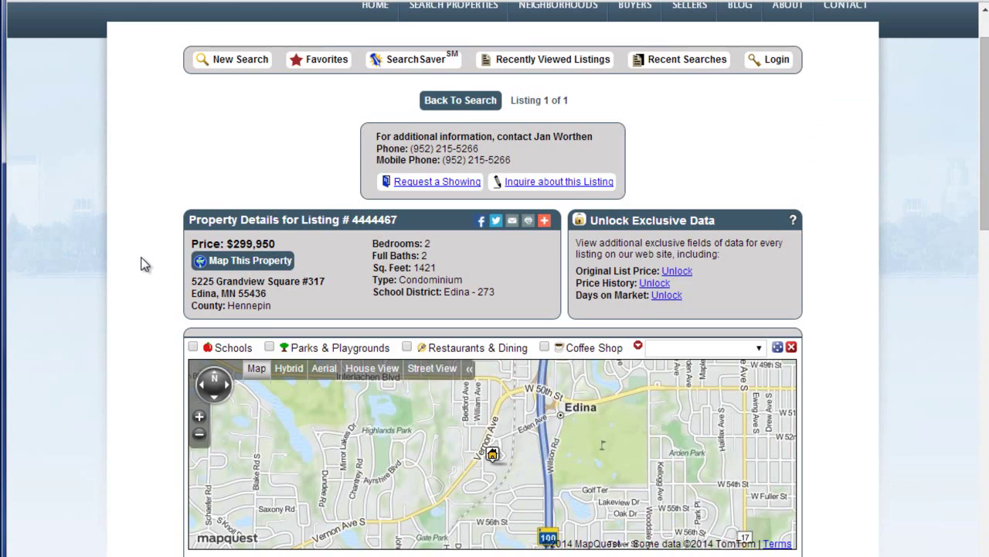
scroll(138, 259, "up", 1)
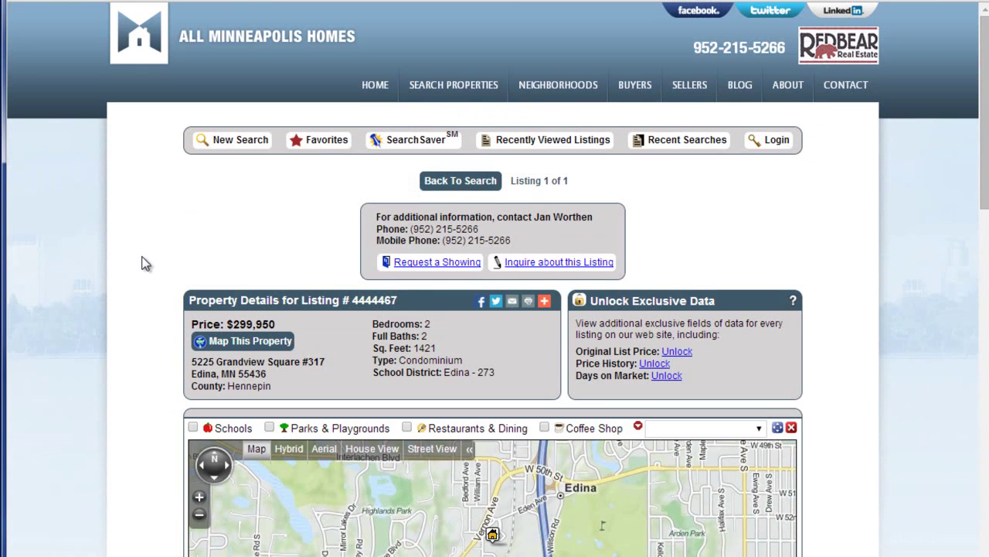
- Use the HOME link in the navigation bar to reach the All Minneapolis Homes front page
left_click(370, 85)
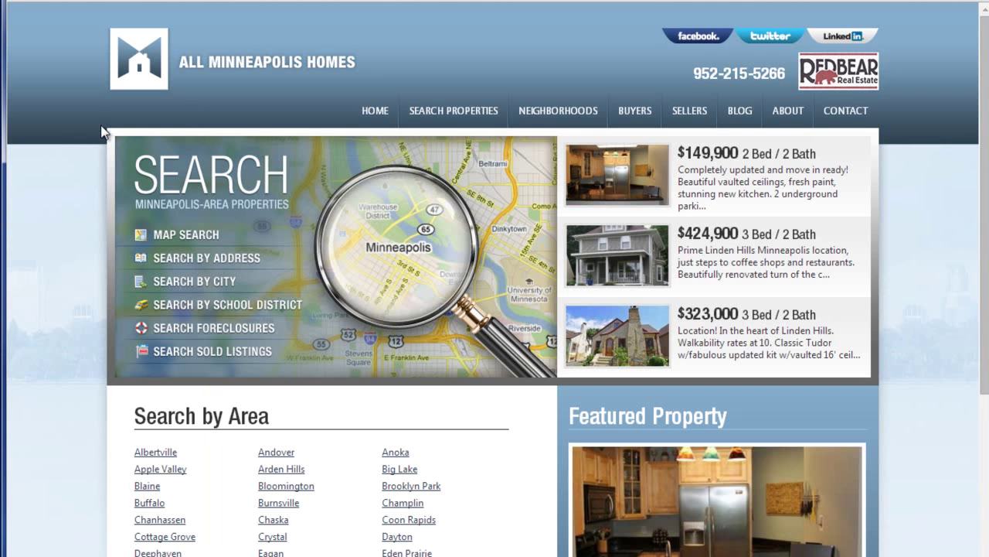